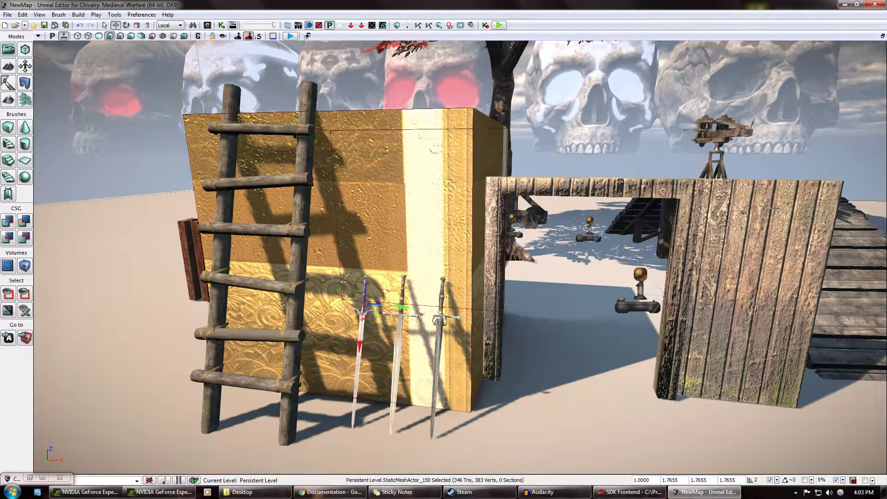
- Search the static meshes for "axe" and place SM_Double_Axe, sm_bearded_axe and SM_DoubleAxe on the ground near the plank doorway wall
right_click_drag(581, 324, 382, 325)
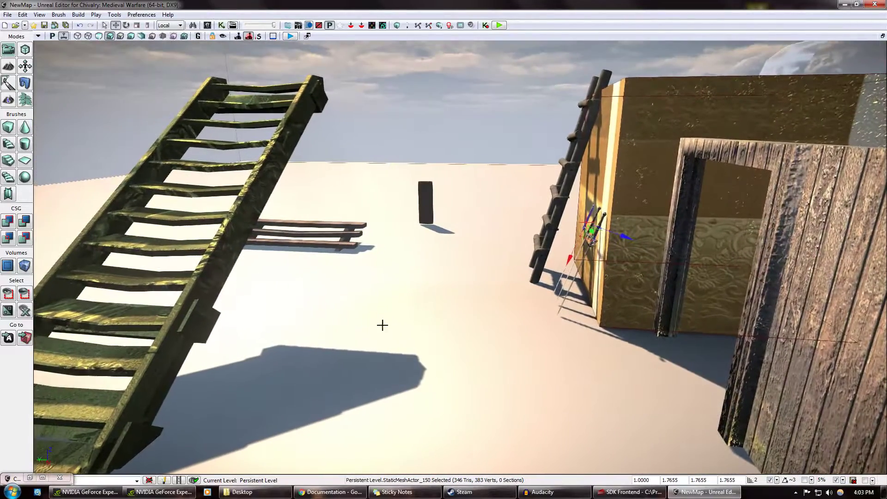
left_click(29, 477)
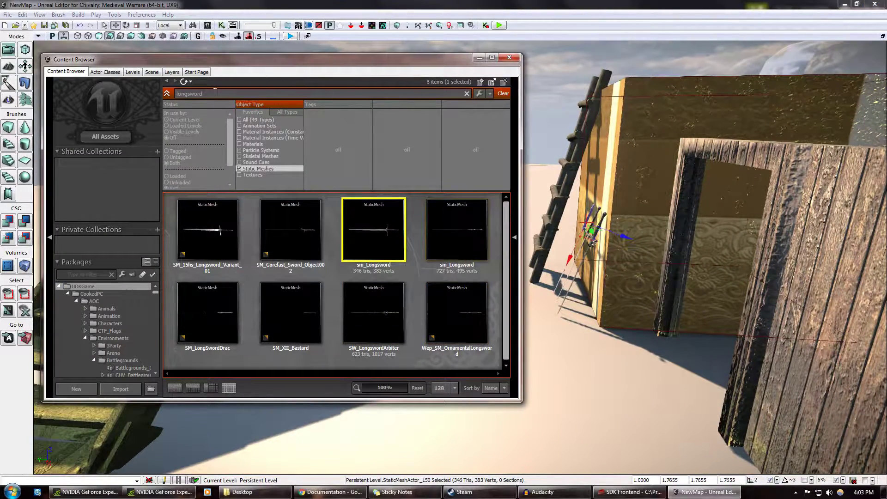
type("a")
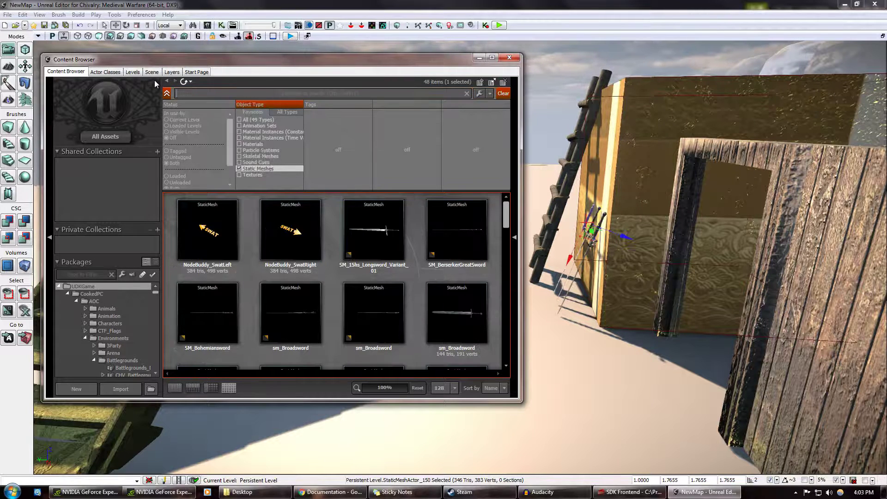
type("xe")
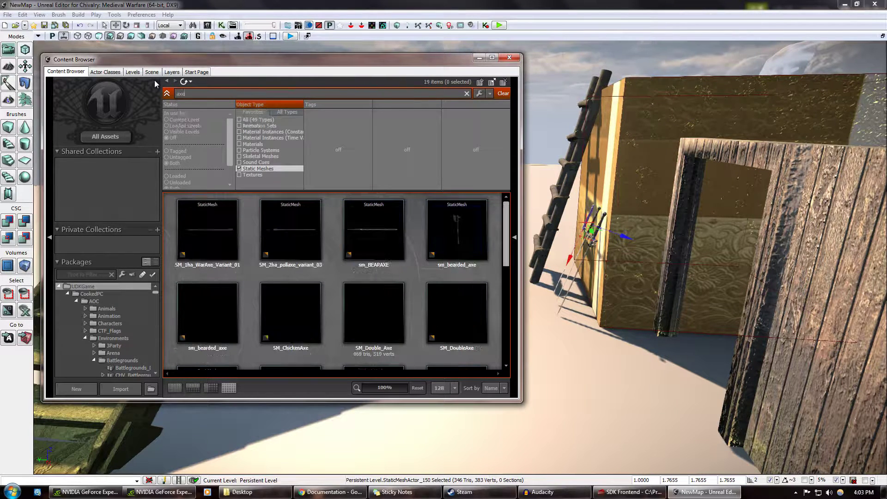
left_click_drag(388, 315, 546, 393)
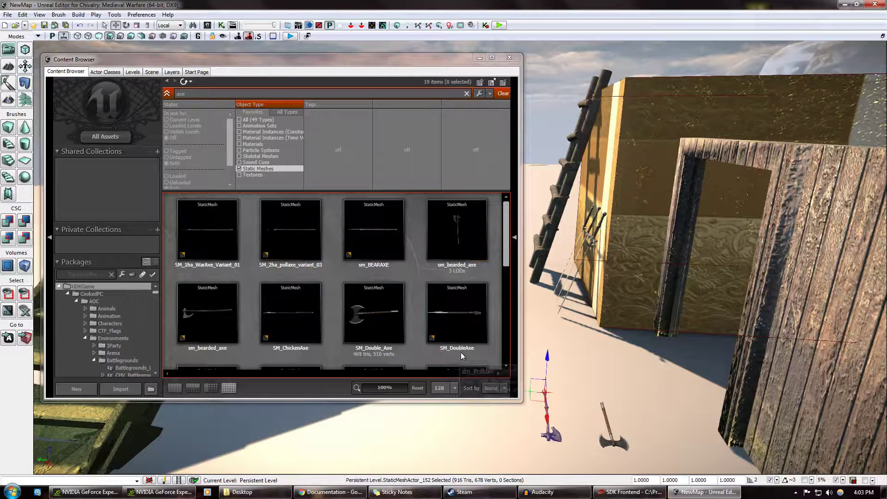
left_click_drag(462, 356, 652, 382)
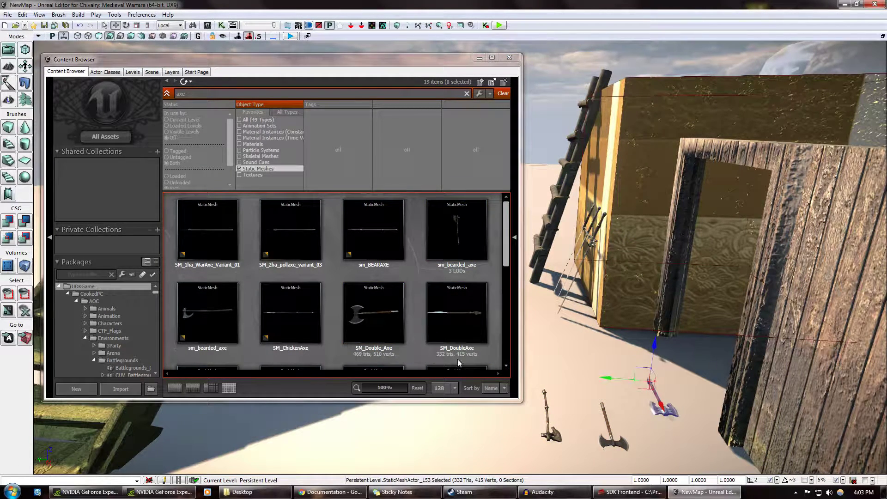
- Place the SM_ChickenAxe static mesh on the ground beside the other axes
right_click_drag(707, 322, 660, 372)
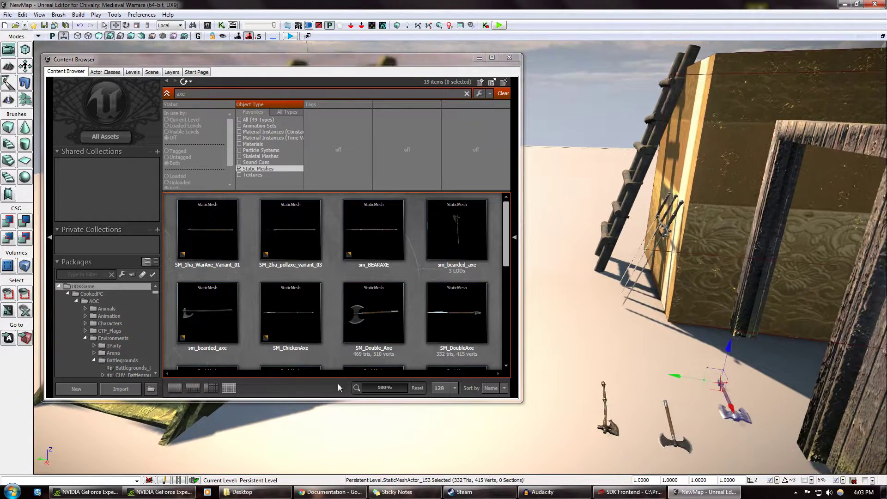
left_click(293, 313)
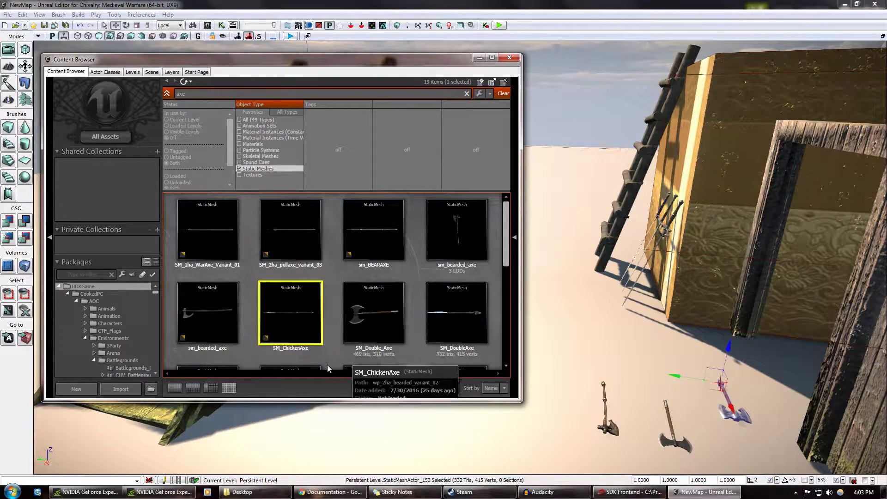
left_click(648, 458)
left_click(218, 318)
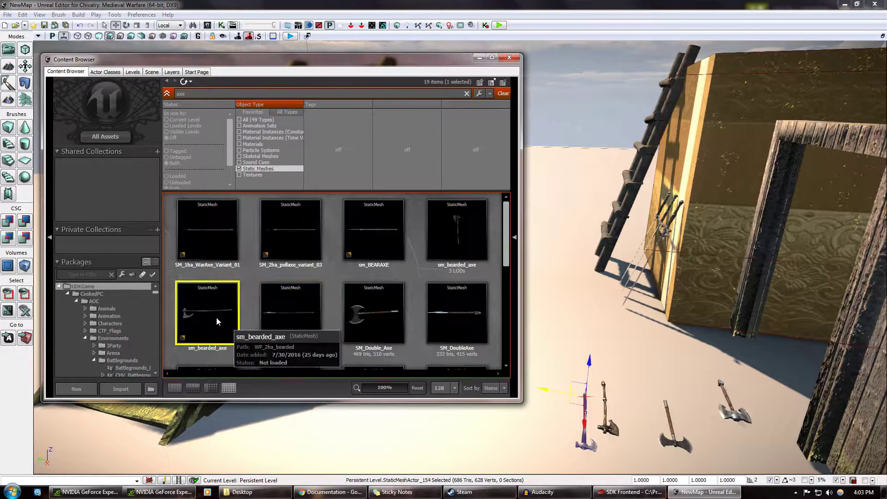
left_click(222, 26)
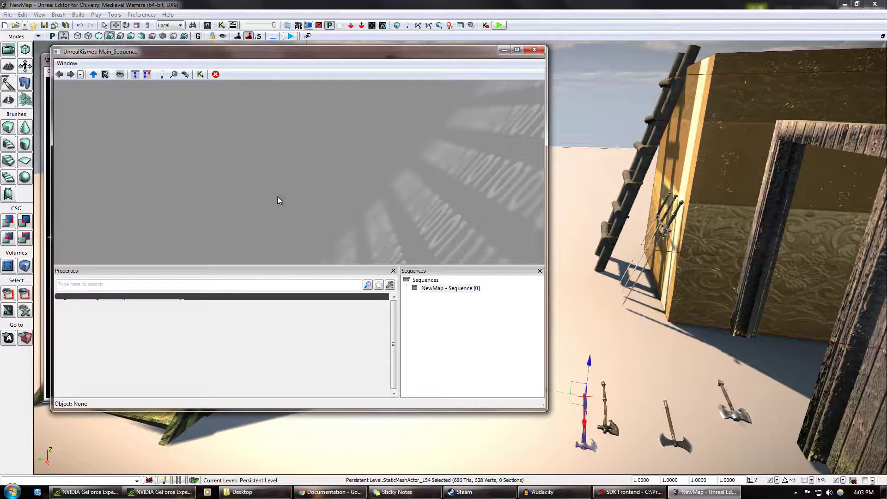
left_click(534, 50)
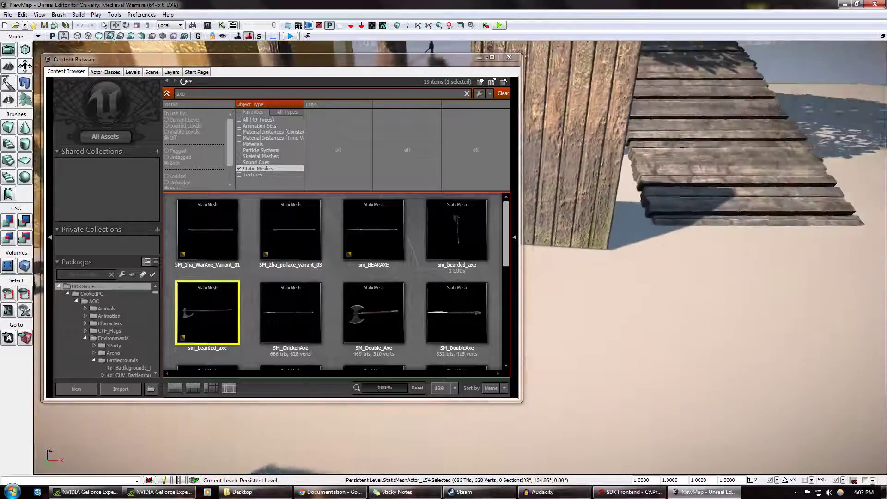
- Add the SM_PickAxe and sm_Pollaxe static meshes to the ground next to the placed axes
right_click_drag(693, 307, 661, 306)
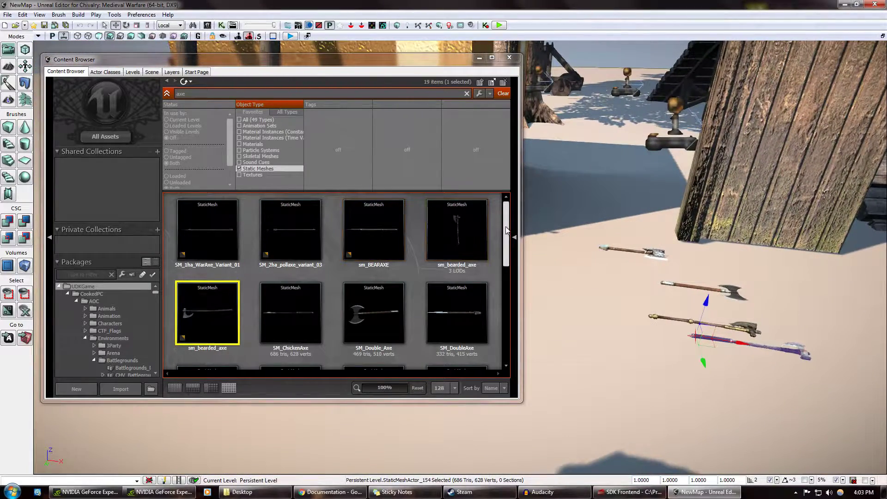
left_click_drag(506, 231, 501, 279)
left_click(394, 281)
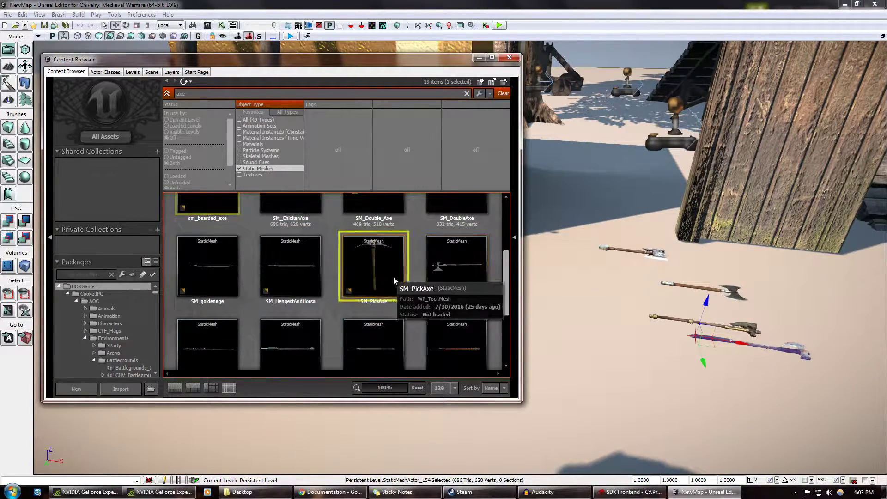
left_click_drag(395, 281, 656, 311)
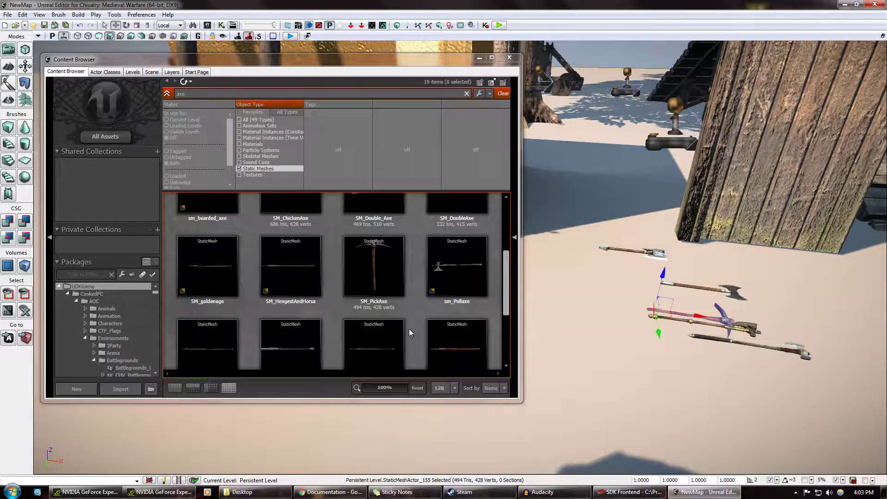
left_click_drag(456, 269, 661, 405)
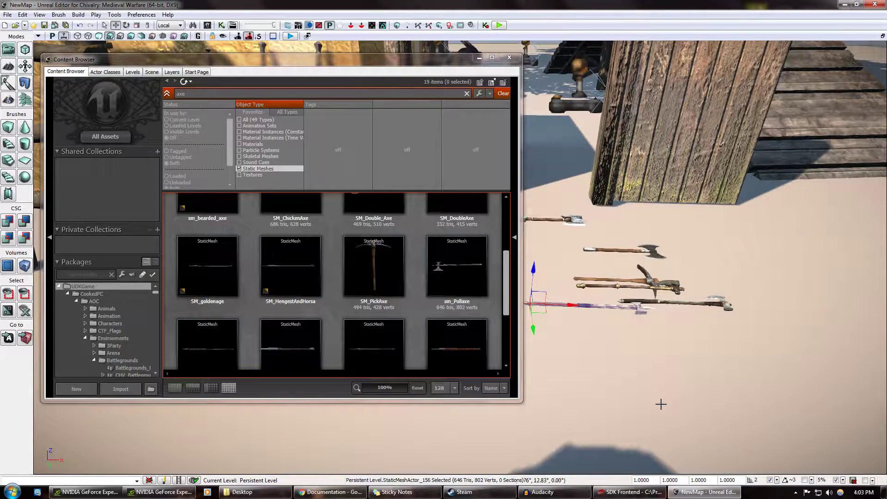
- Rotate the pollaxe to lie diagonally on the ground and tilt the double-bladed axe upward beside the other weapons
scroll(653, 393, "up", 3)
key("space")
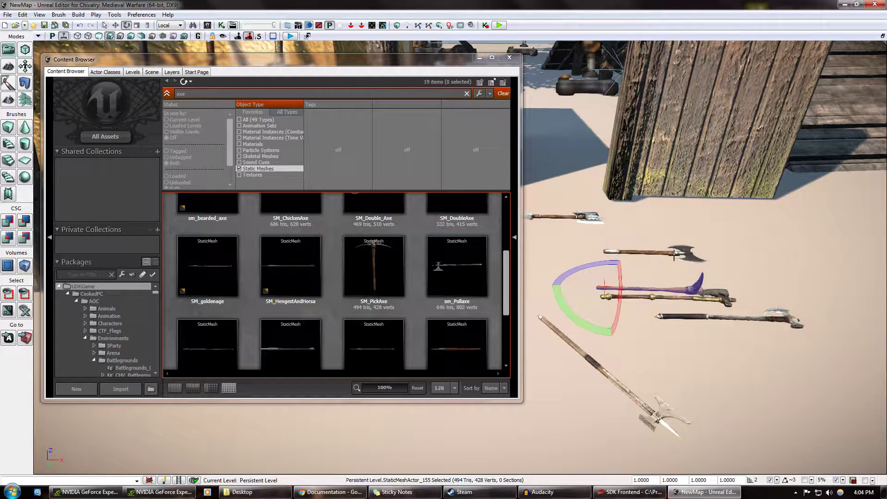
left_click(648, 252)
left_click_drag(578, 222, 565, 246)
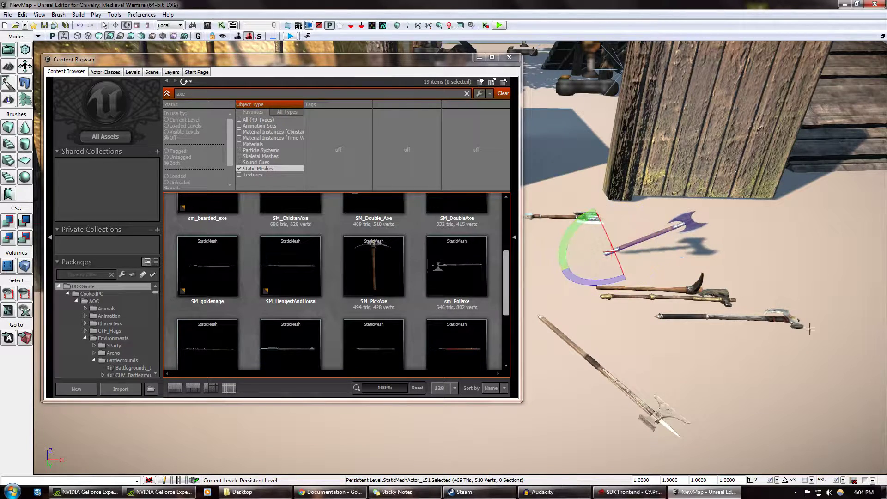
right_click_drag(627, 322, 600, 322)
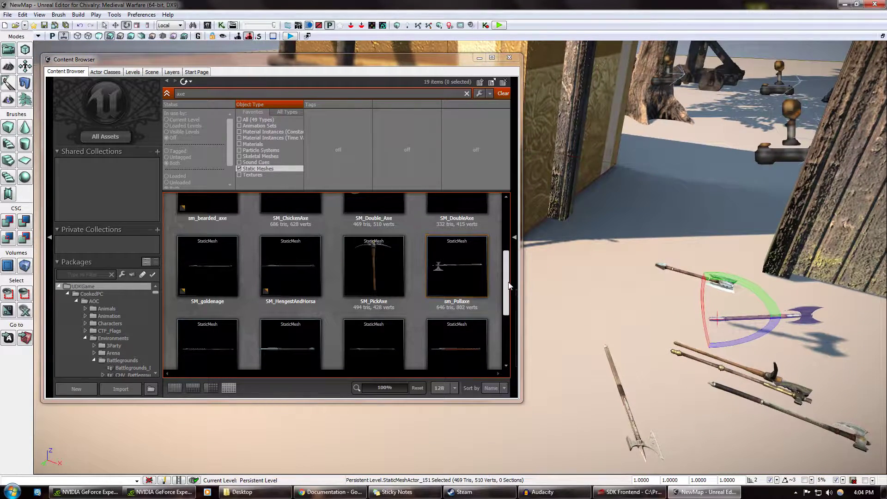
left_click_drag(508, 286, 518, 336)
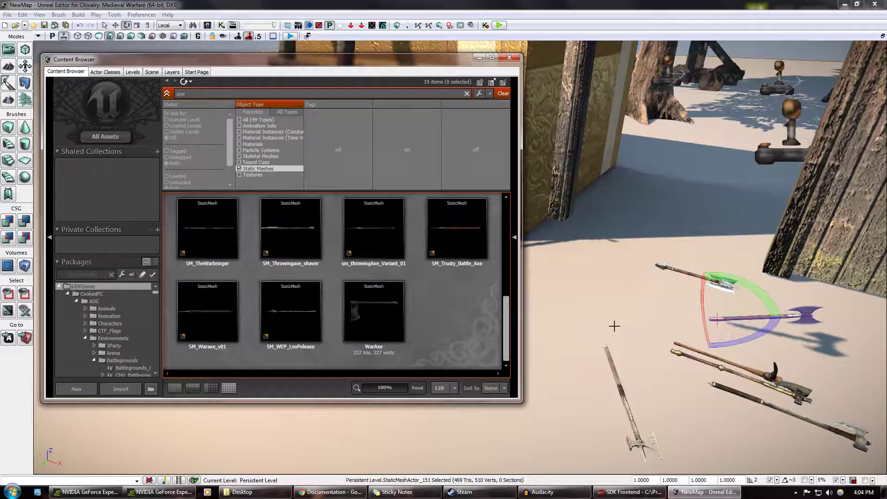
left_click(483, 59)
- Search the static meshes for "fire" and place S_Fireplace on the shaded ground beside the gold patterned box
right_click_drag(523, 195, 263, 101)
key("w")
scroll(263, 100, "up", 2)
scroll(63, 53, "up", 3)
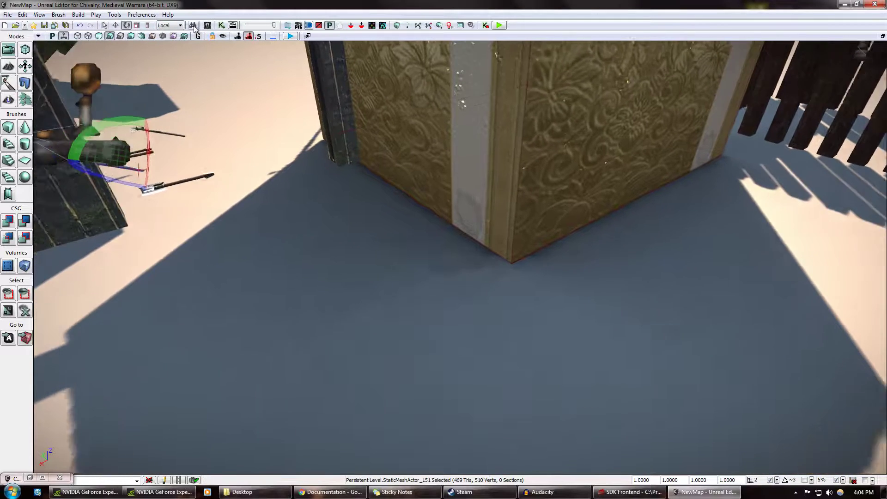
left_click(29, 478)
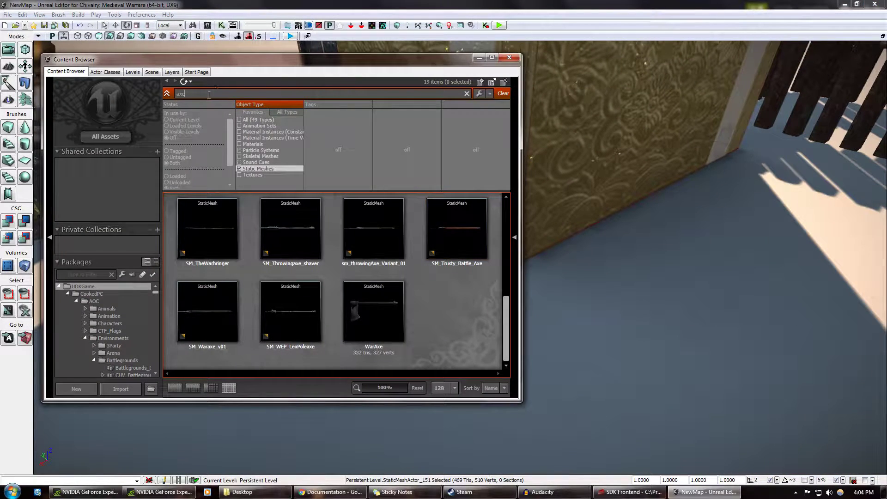
key("BackSpace")
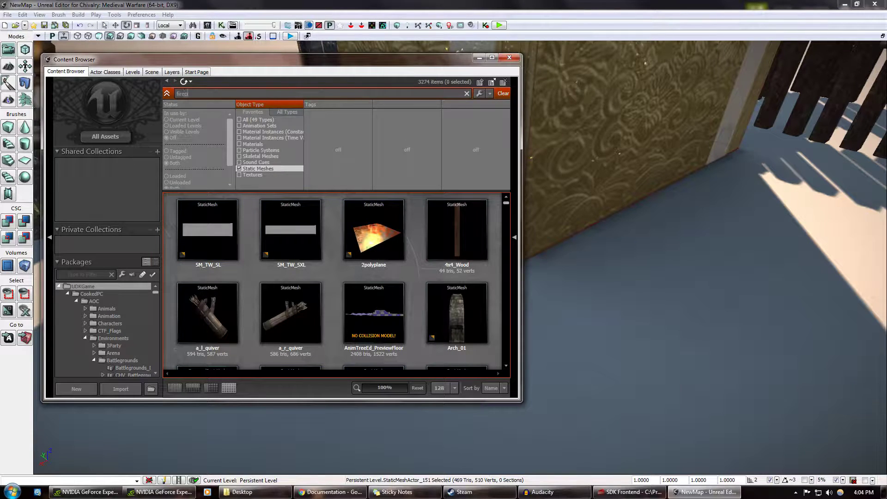
double_click(190, 94)
key("BackSpace")
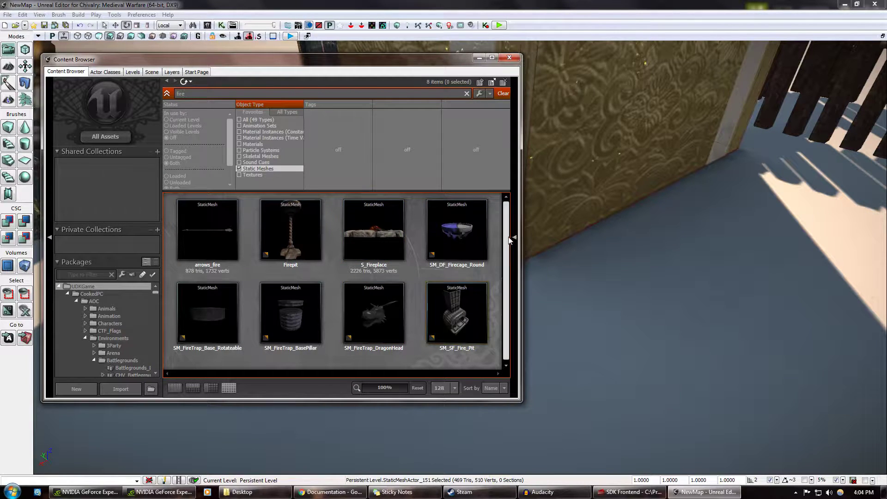
left_click_drag(385, 245, 716, 370)
right_click_drag(716, 370, 776, 365)
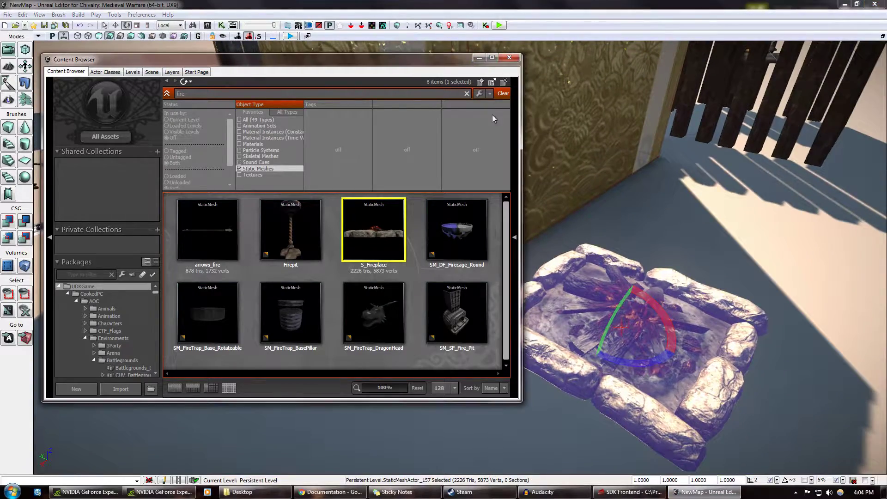
left_click(480, 58)
right_click_drag(535, 232, 446, 181)
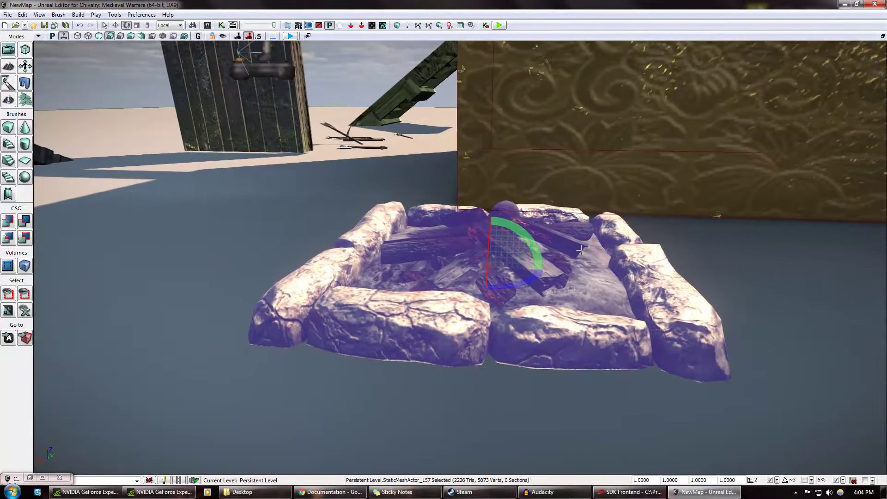
- Scale the fireplace vertically to about 1.5 times its height
scroll(447, 181, "down", 3)
key("space")
scroll(500, 195, "down", 1)
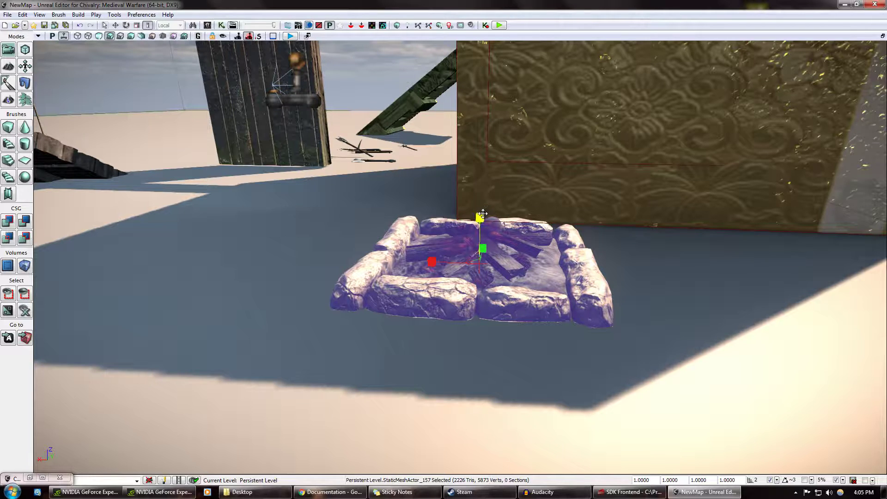
mouse_move(483, 213)
left_mouse_down()
mouse_move(483, 138)
mouse_move(483, 208)
left_mouse_up()
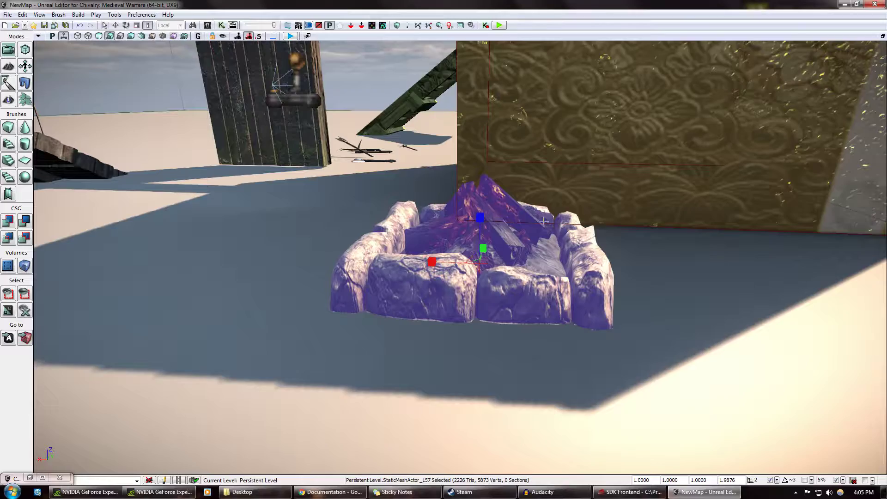
right_click_drag(544, 221, 480, 212)
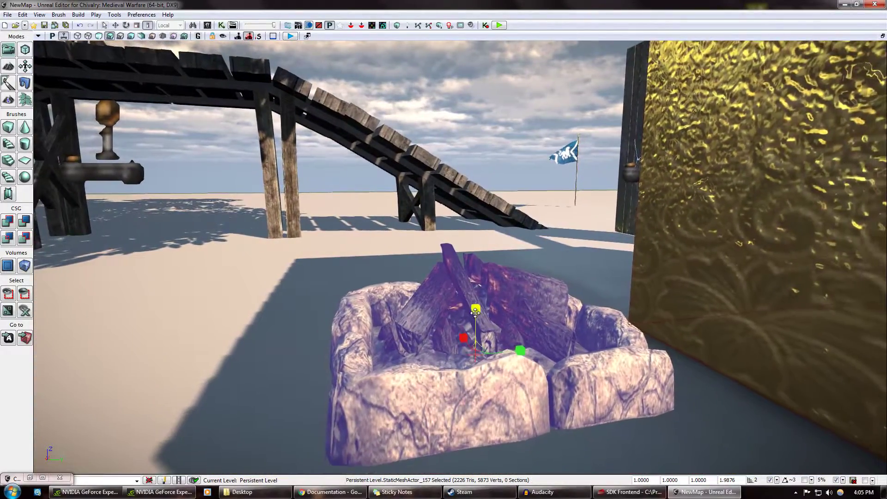
mouse_move(475, 313)
left_mouse_down()
mouse_move(475, 354)
mouse_move(475, 282)
mouse_move(475, 314)
left_mouse_up()
right_click_drag(585, 328, 689, 367)
left_click_drag(461, 244, 460, 237)
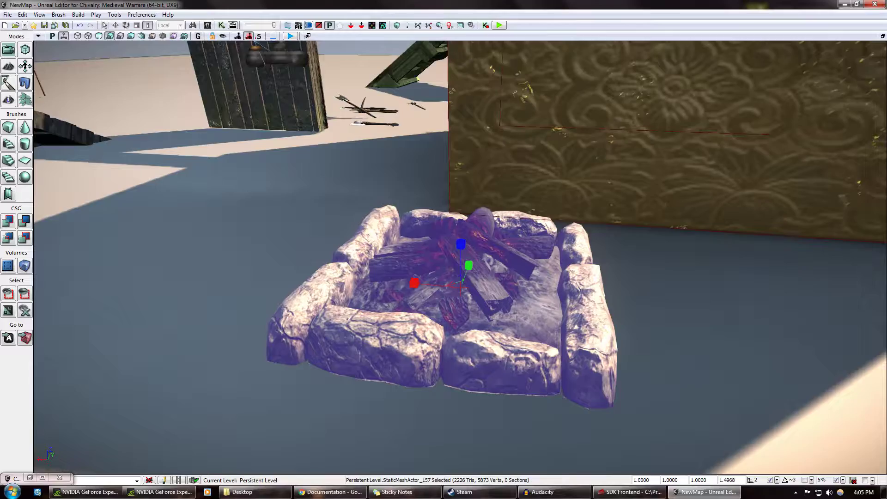
right_click_drag(518, 319, 578, 331)
right_click_drag(518, 319, 444, 337)
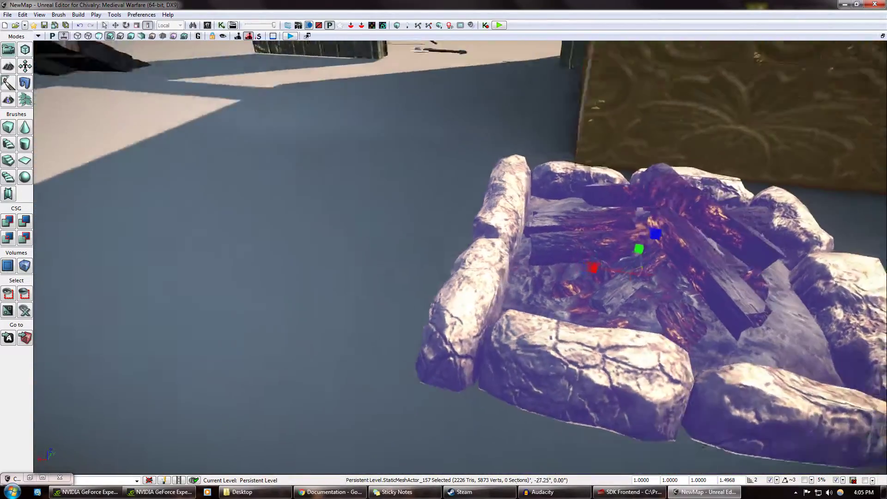
- Restrict the "fire" search to particle systems and place P_fire_blazing_grow1_nosmoke on the logs in the fireplace
right_click_drag(190, 292, 201, 274)
key("ctrl+shift+f")
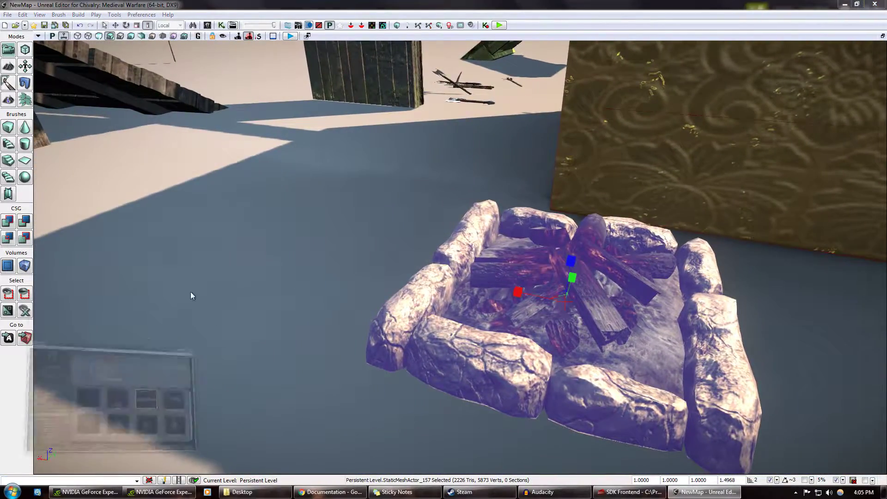
left_click(266, 119)
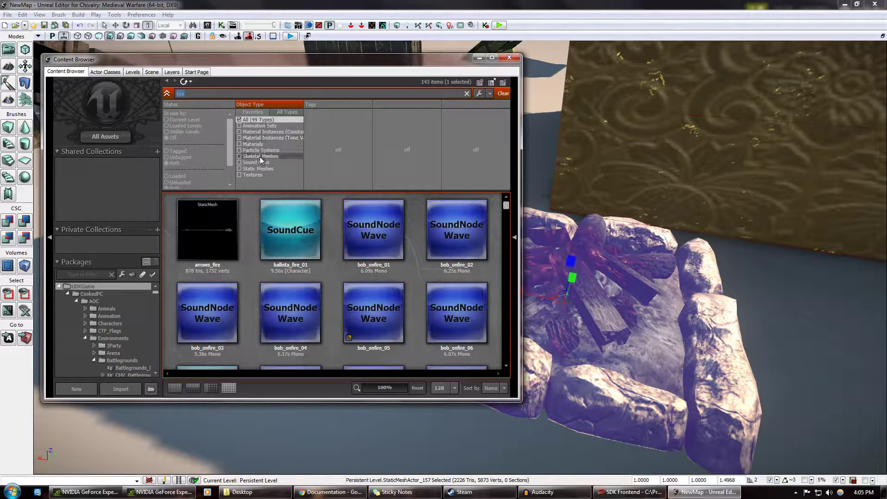
left_click(240, 150)
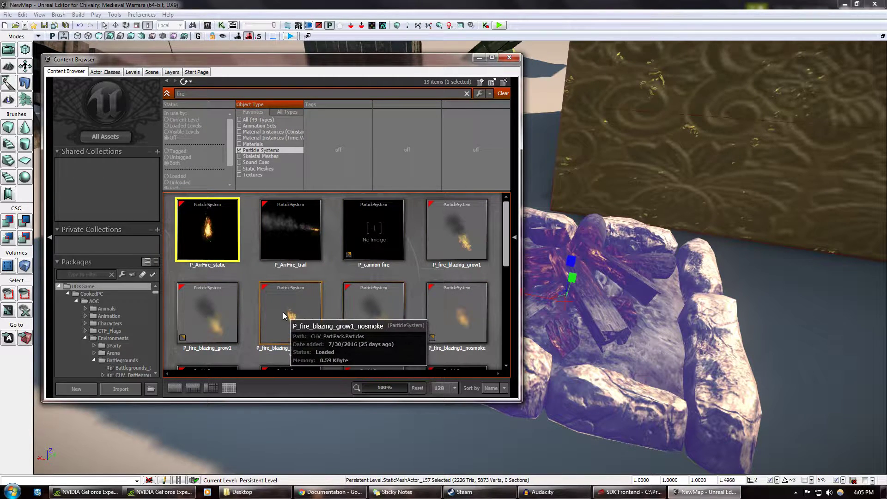
left_click_drag(296, 323, 586, 316)
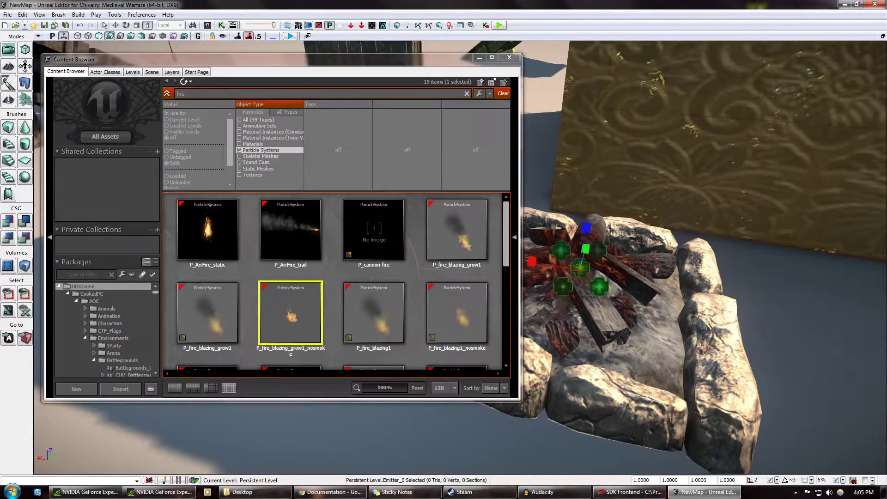
key("s")
right_click_drag(586, 316, 541, 300)
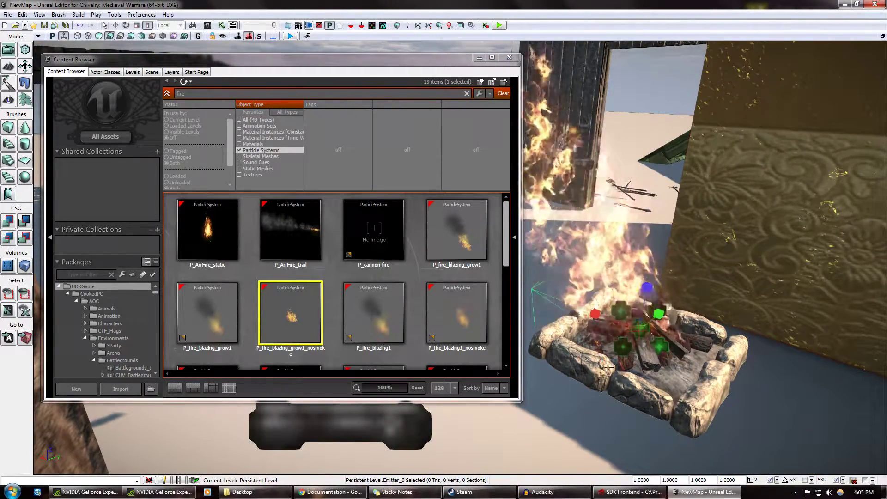
- Replace the smokeless fire emitter in the fireplace with the P_fire_blazing_grow1 particle system, placed on the logs
key("s")
right_click_drag(608, 368, 689, 285)
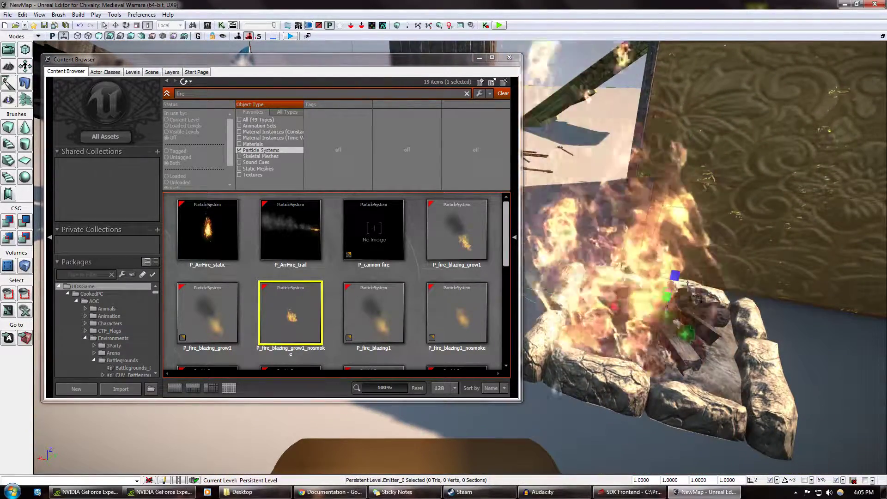
key("space")
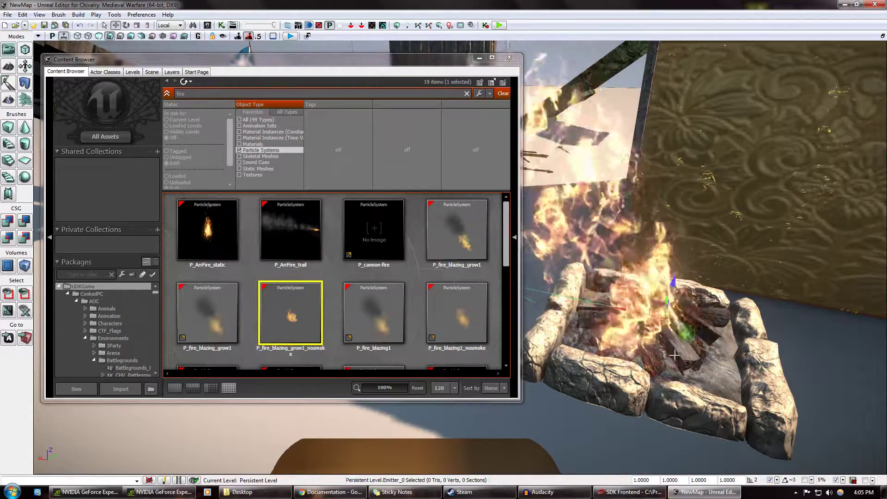
right_click_drag(674, 355, 597, 323)
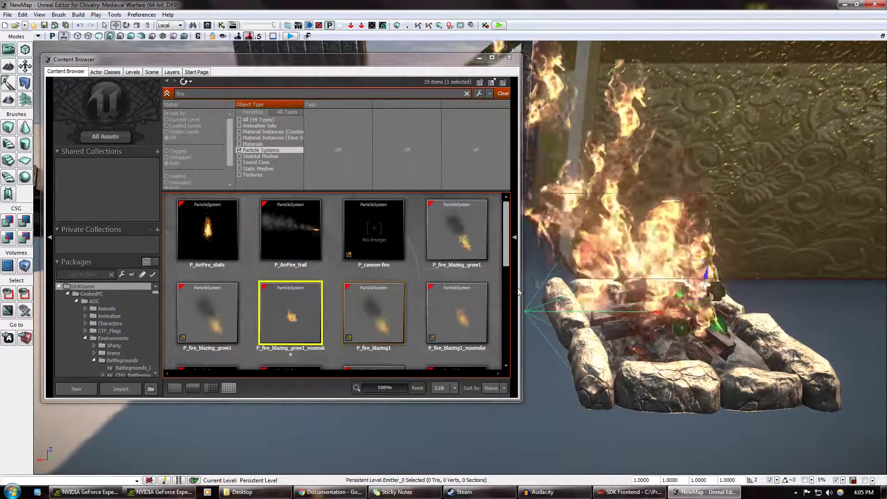
right_click_drag(663, 378, 640, 374)
key("Delete")
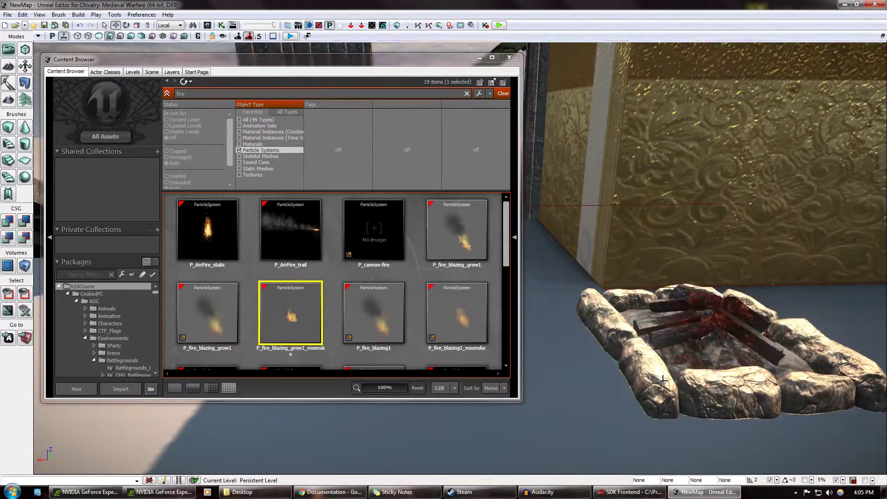
left_click_drag(528, 246, 723, 323)
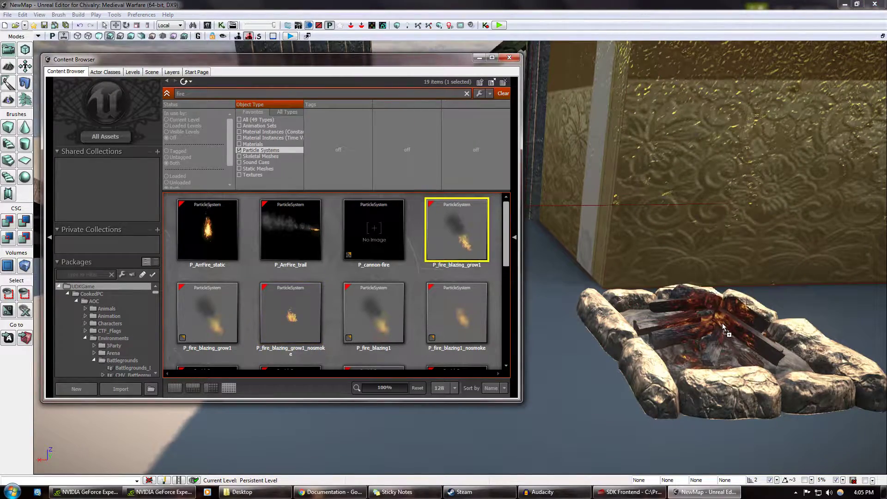
right_click_drag(722, 324, 681, 299)
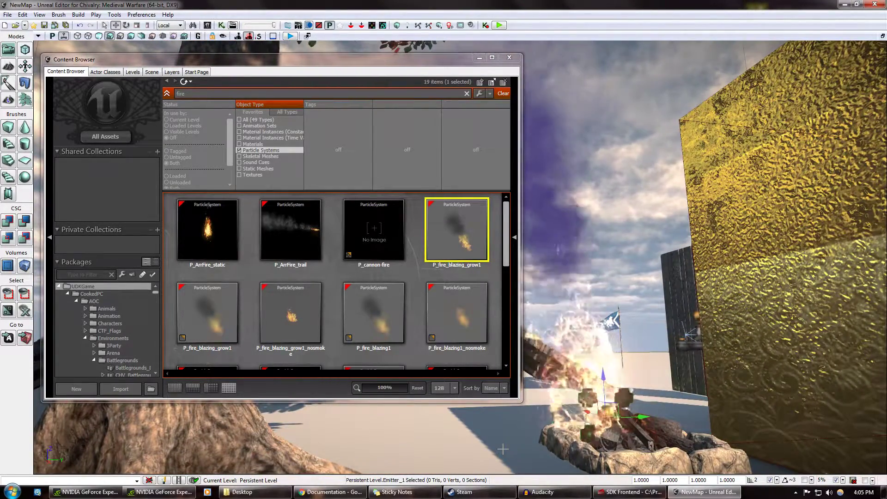
key("Escape")
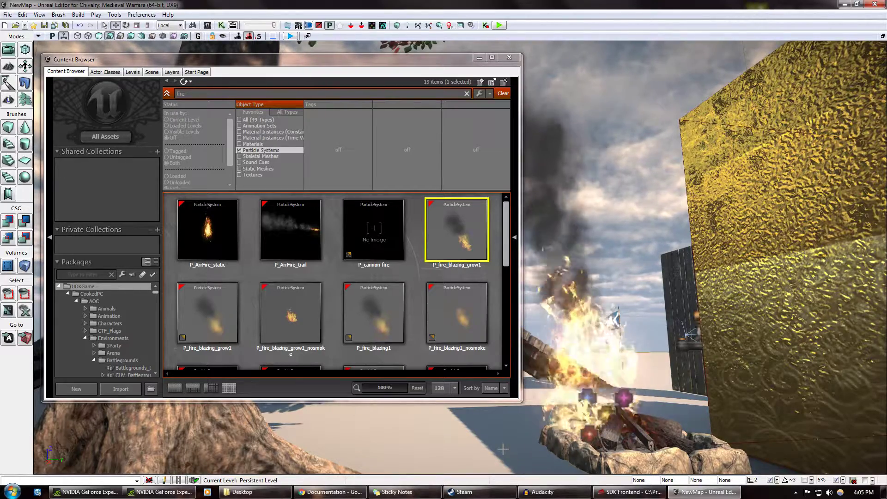
- Minimize the Content Browser and try to adjust the fire emitter's rotation and position over the logs
right_click_drag(578, 235, 636, 243)
left_click(480, 58)
right_click_drag(624, 213, 641, 248)
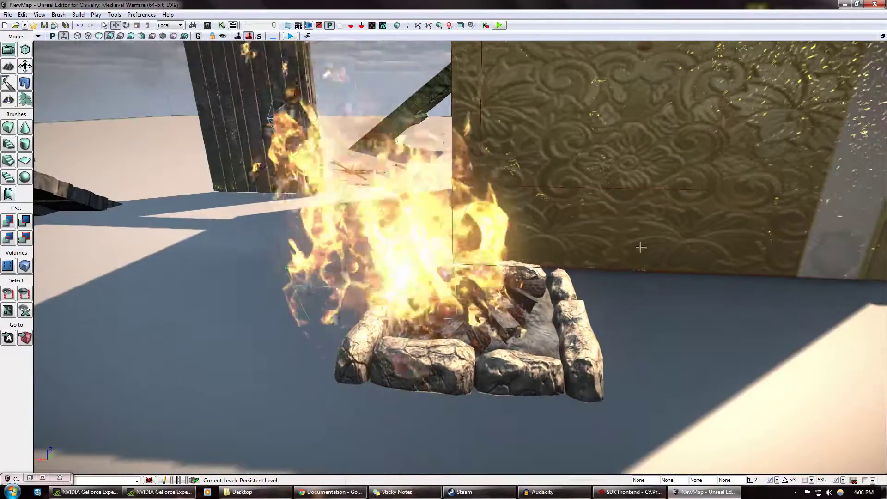
key("space")
left_click(462, 292)
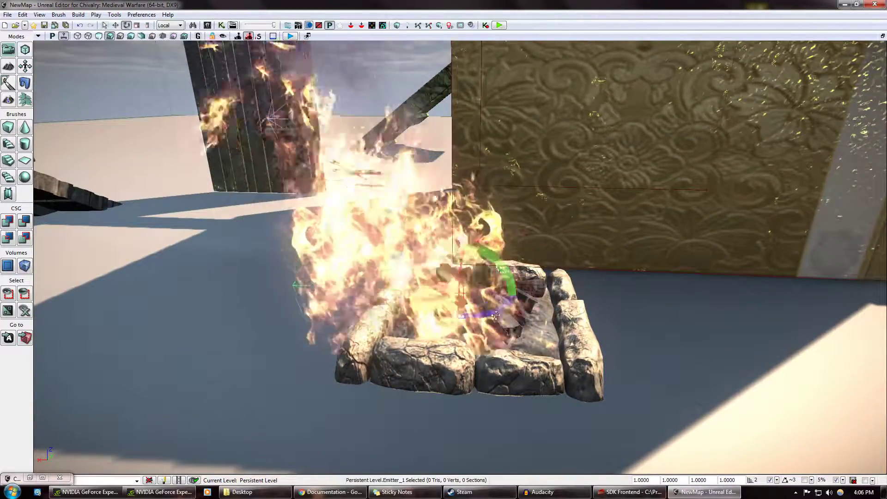
left_click_drag(472, 259, 482, 208)
left_click_drag(438, 363, 467, 351)
left_click(458, 346)
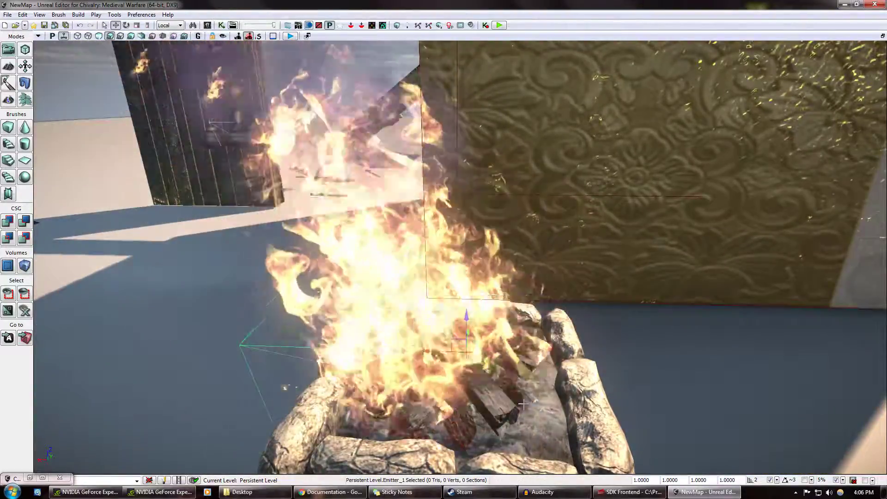
right_click_drag(458, 347, 443, 324)
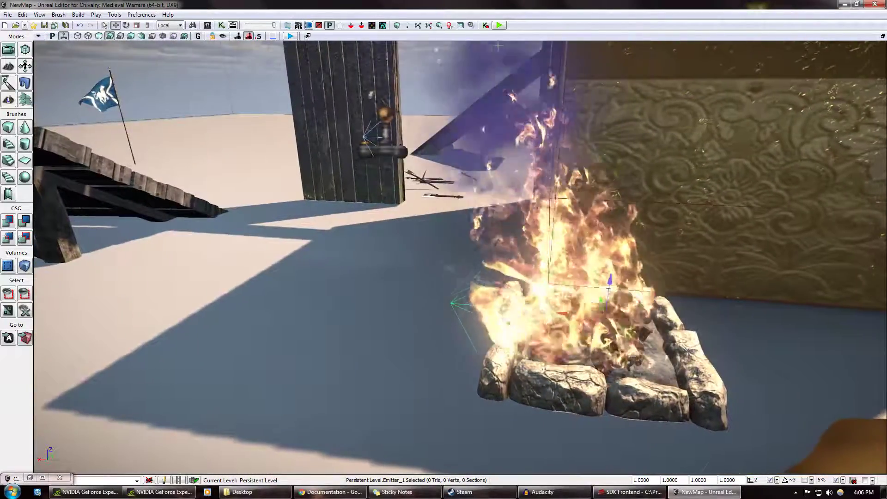
- Play-test the map on the Mason Order team, walk around and through the burning fireplace, and return to the editor
left_click(499, 26)
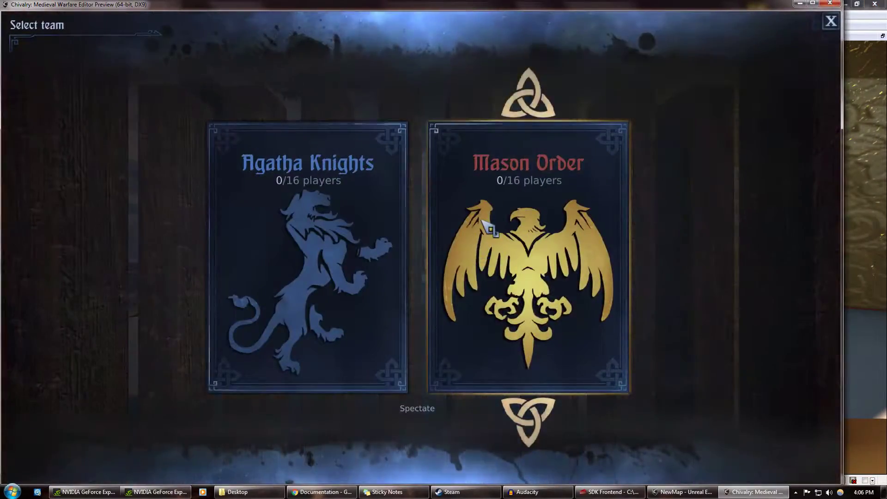
left_click(490, 226)
left_click(490, 227)
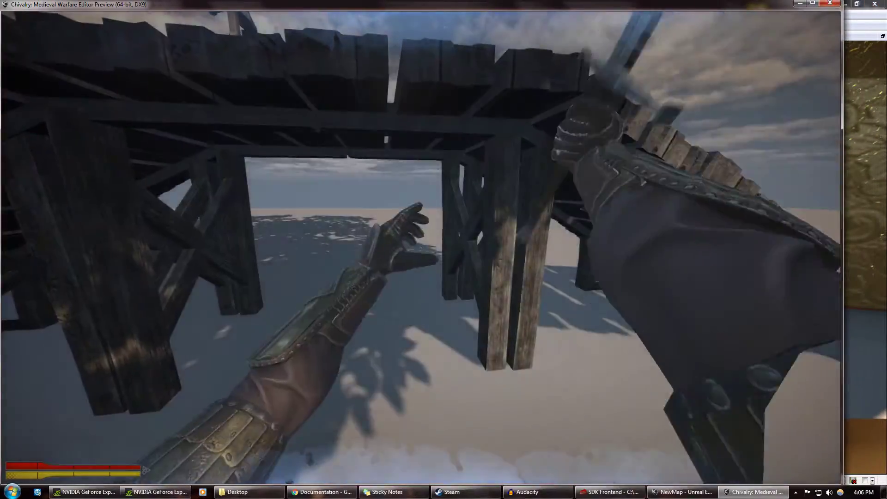
key("w")
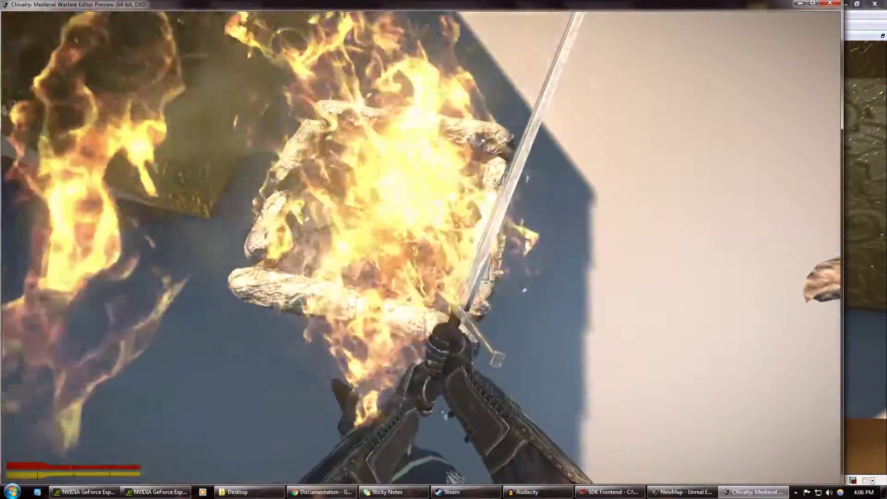
key("space")
key("w")
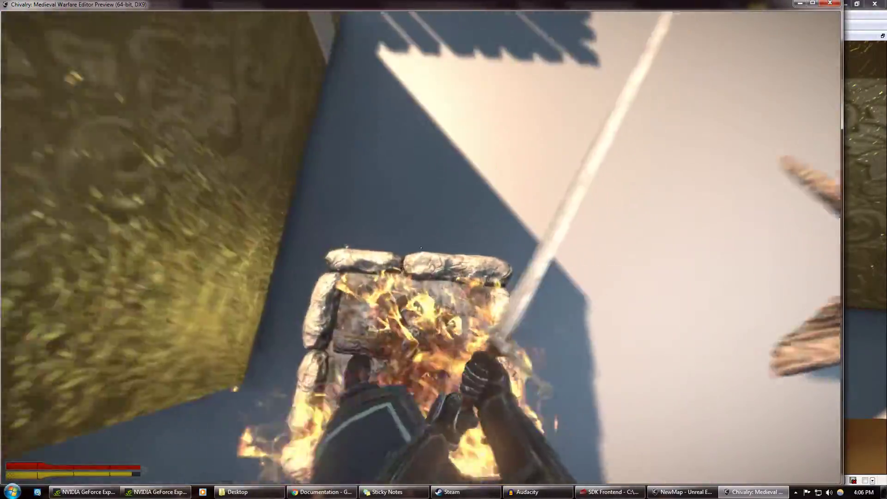
key("s")
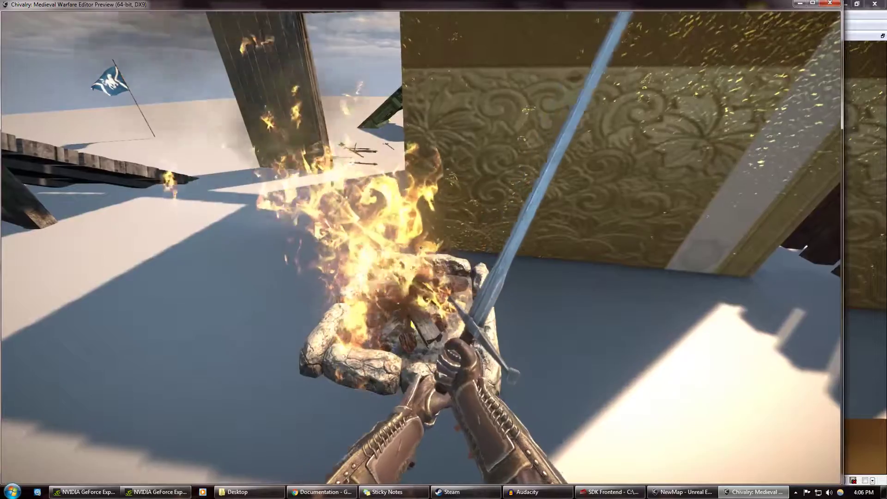
key("w")
key("Escape")
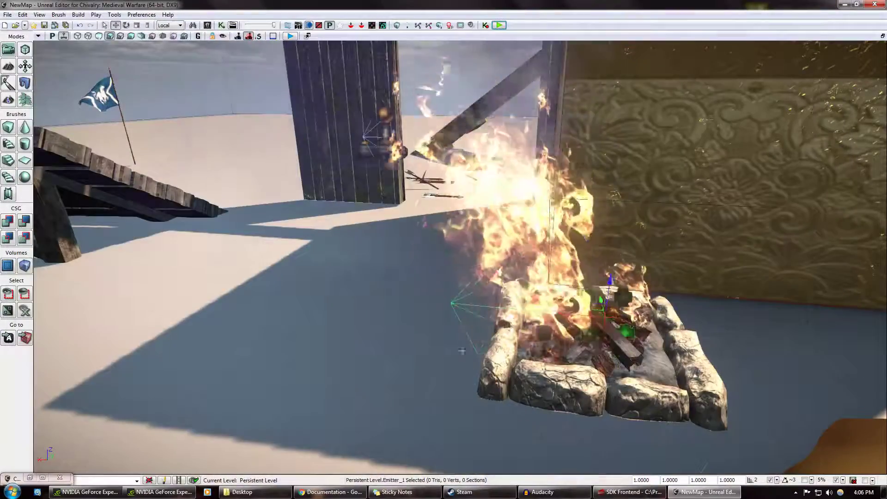
- Reopen the Content Browser and restrict the "fire" search to Sound Wave Data
left_click(30, 478)
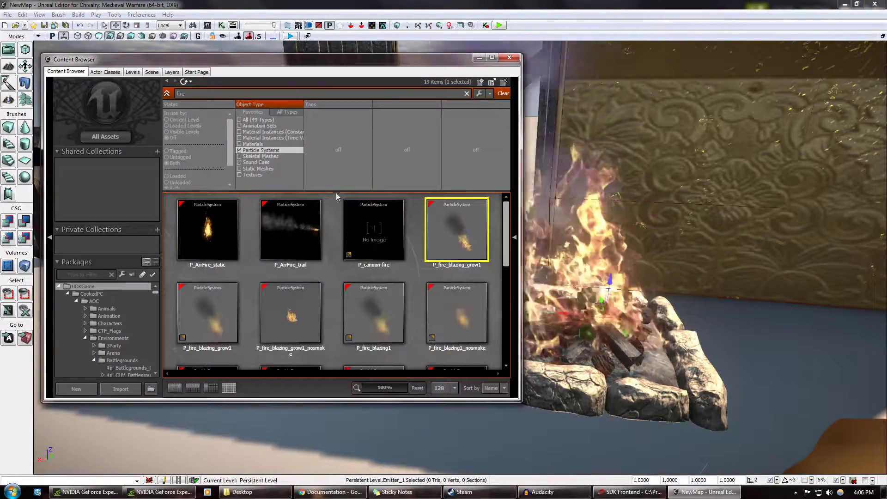
left_click(268, 120)
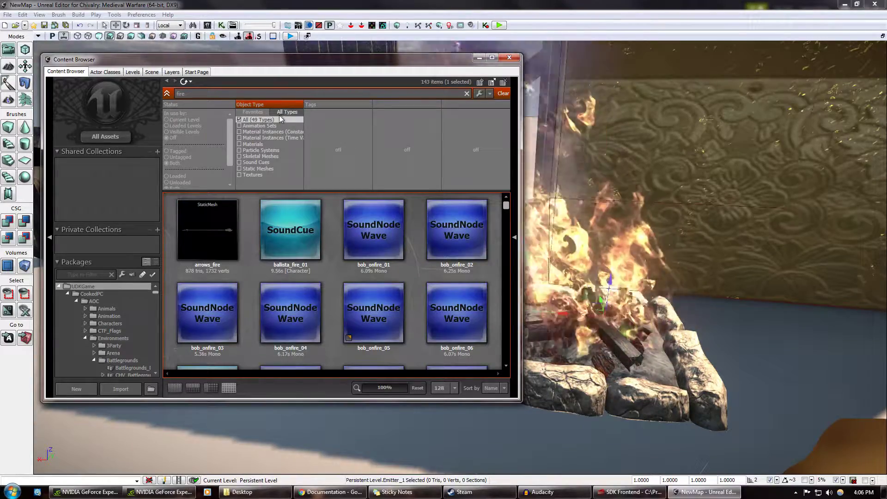
left_click_drag(296, 131, 290, 166)
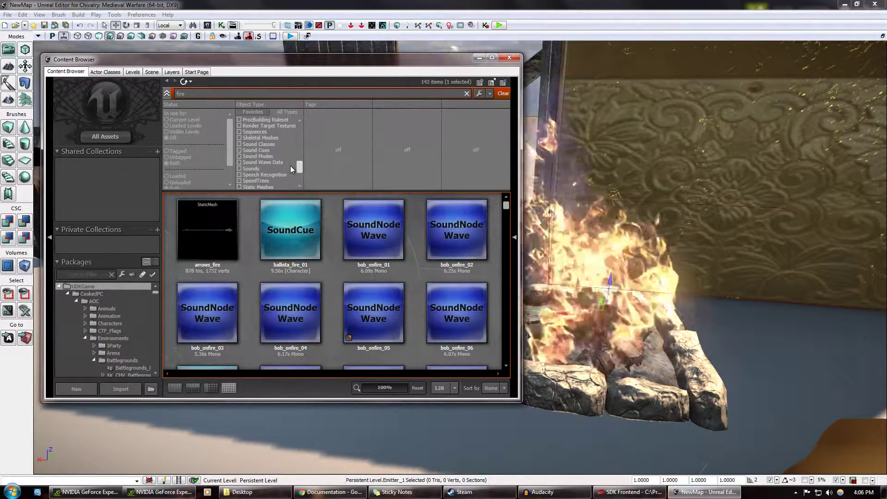
left_click(239, 162)
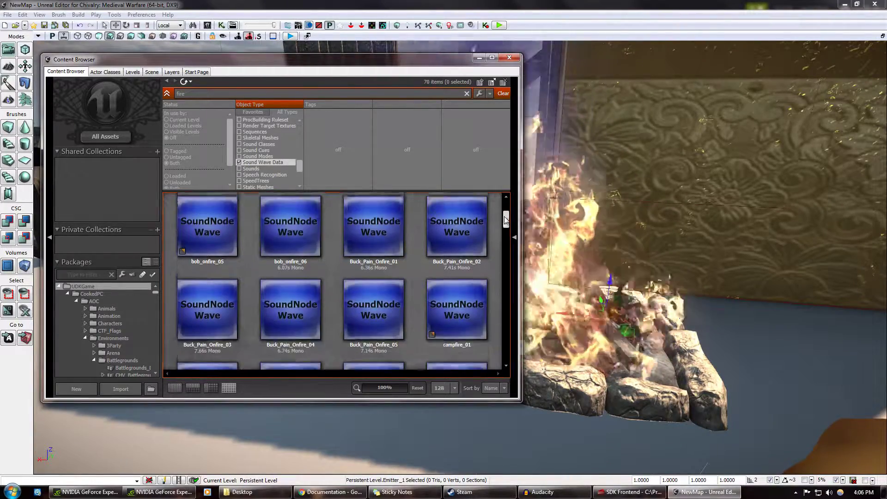
- Look through the fire sound waves and select campfire_01 and huge_fire_ass as candidates
scroll(450, 280, "down", 2)
left_click(451, 279)
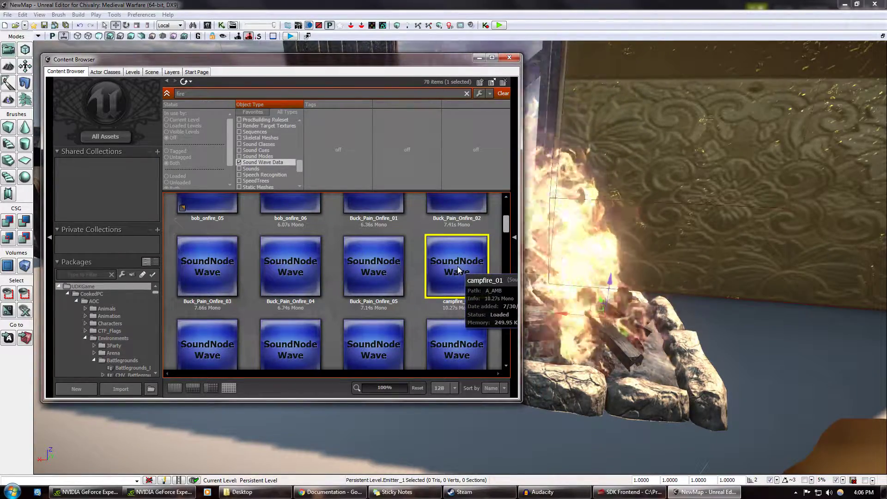
left_click_drag(506, 225, 507, 258)
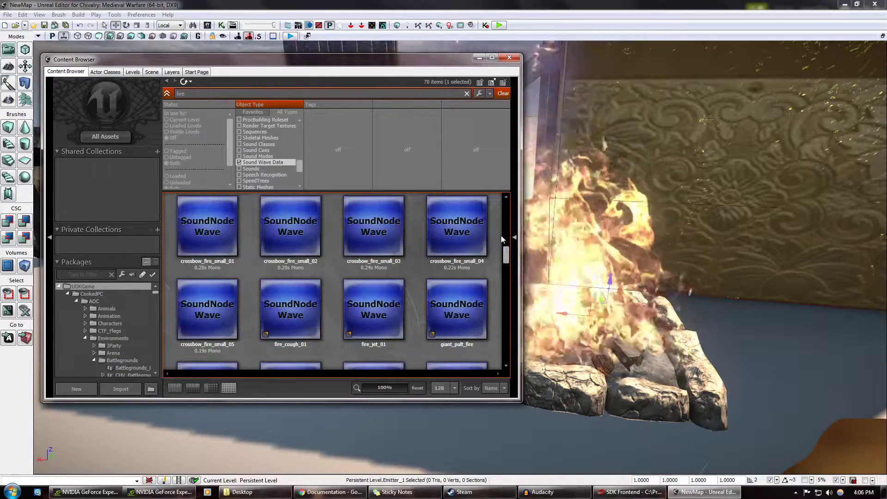
left_click_drag(506, 255, 503, 278)
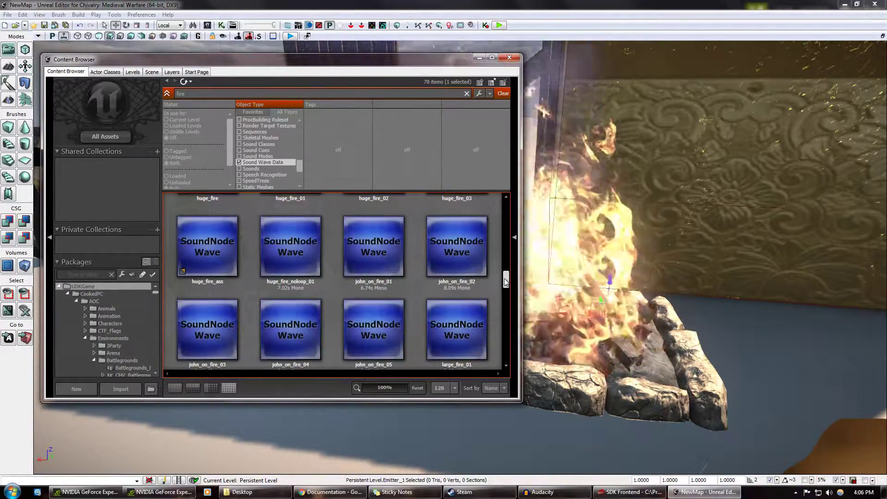
left_click(215, 243)
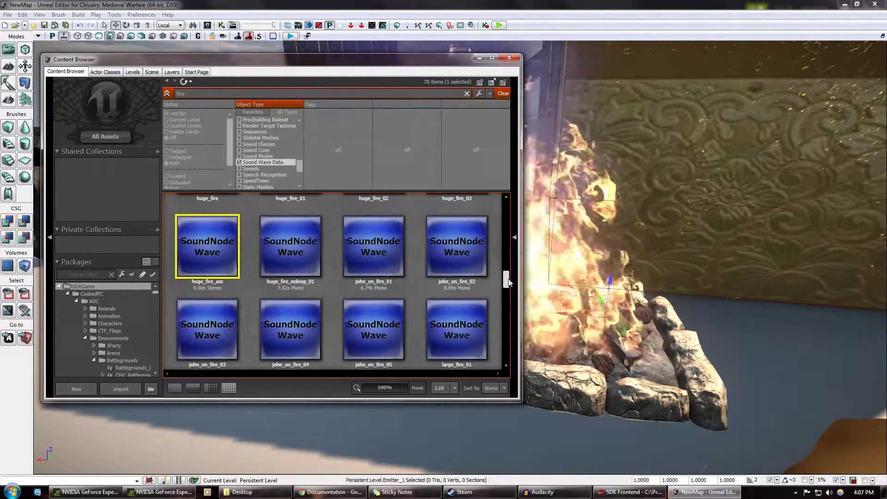
- Place the large_fire_01 sound wave as an ambient sound on the logs in the fireplace
left_click(467, 319)
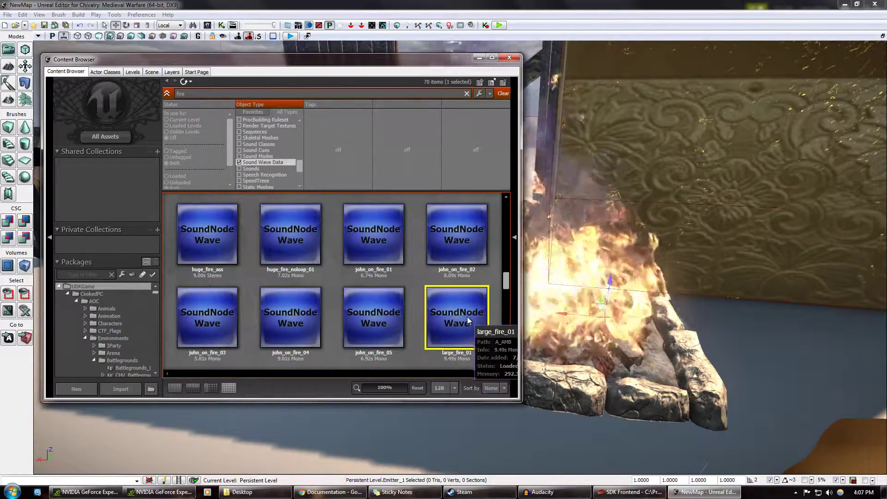
left_click_drag(468, 317, 540, 355)
left_click_drag(599, 333, 599, 334)
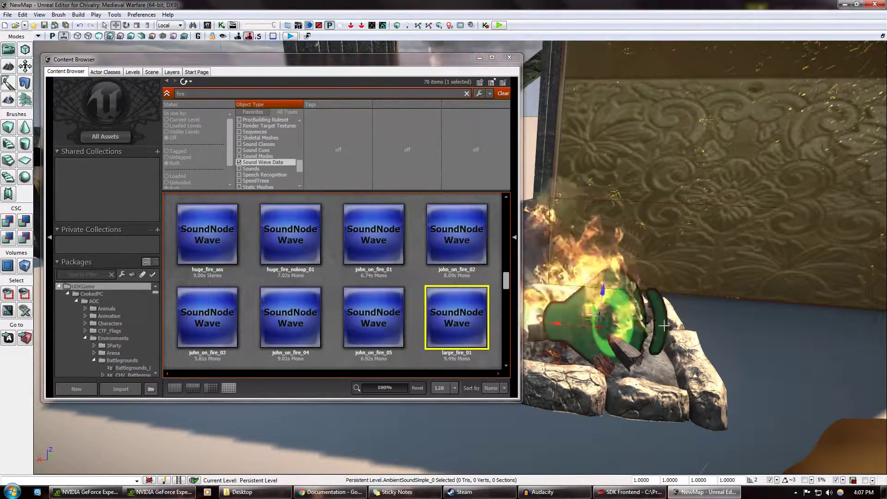
key("a")
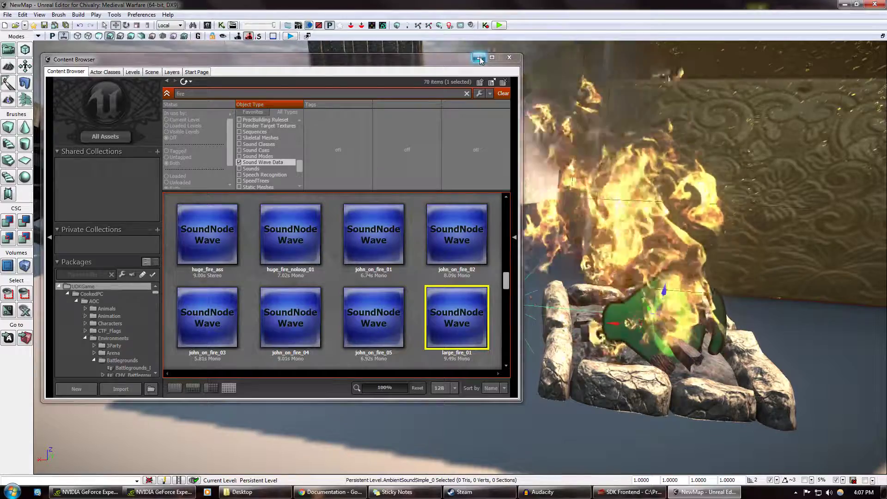
- Minimize the Content Browser and play-test the map as a Mason Vanguard, checking the fire sound at the fireplace
left_click(480, 59)
left_click(499, 26)
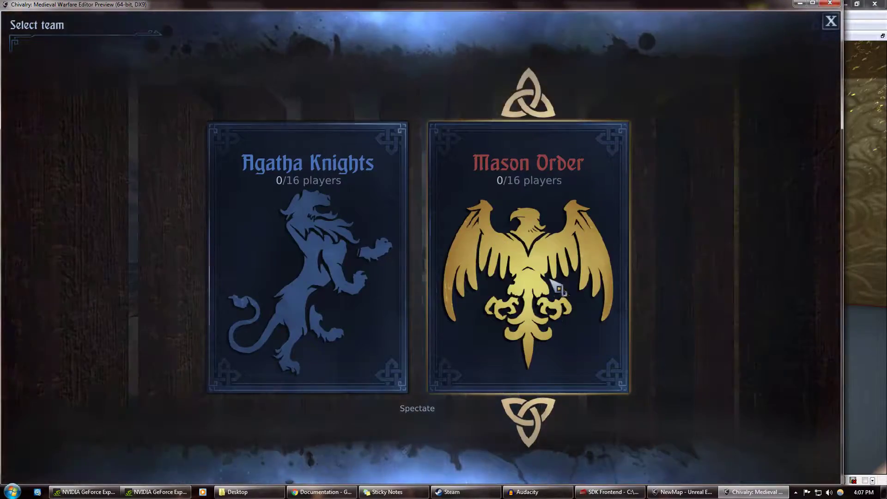
left_click(407, 240)
left_click(525, 307)
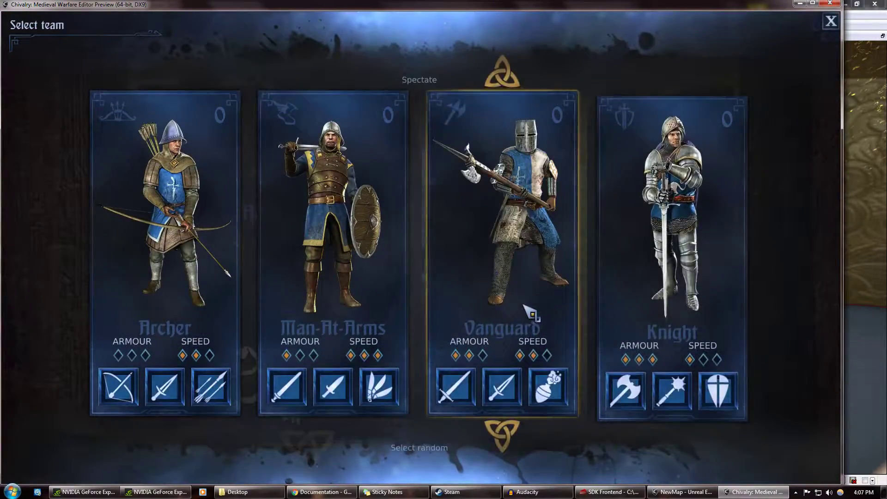
left_click(518, 230)
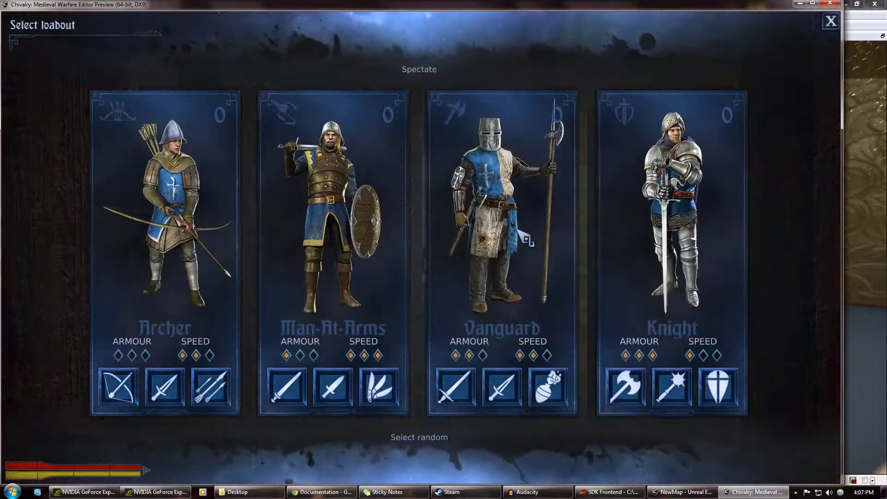
left_click(519, 232)
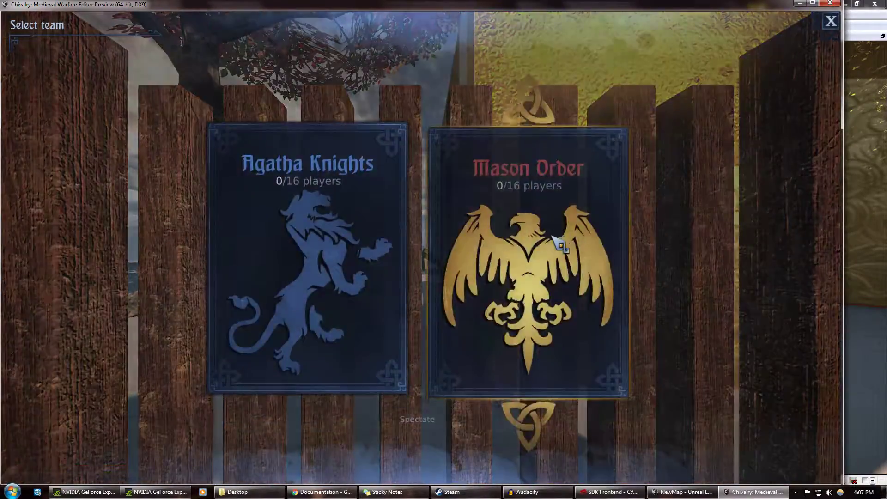
left_click(561, 243)
left_click(558, 245)
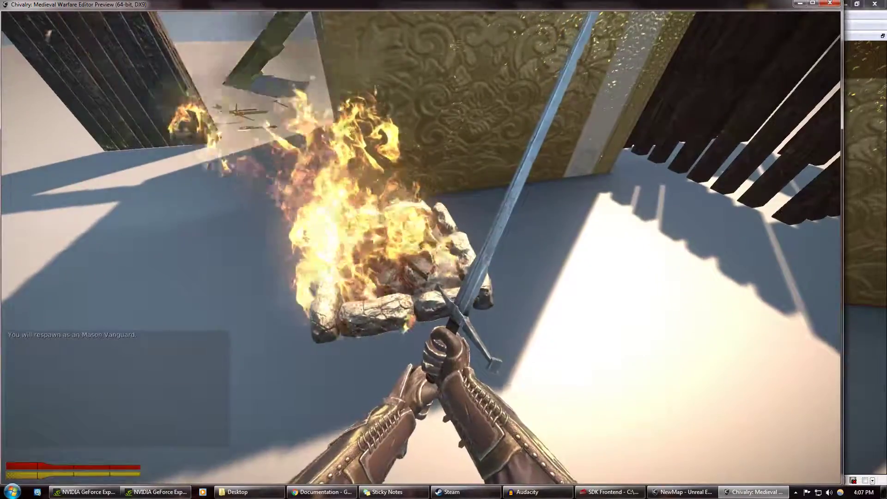
left_click(421, 248)
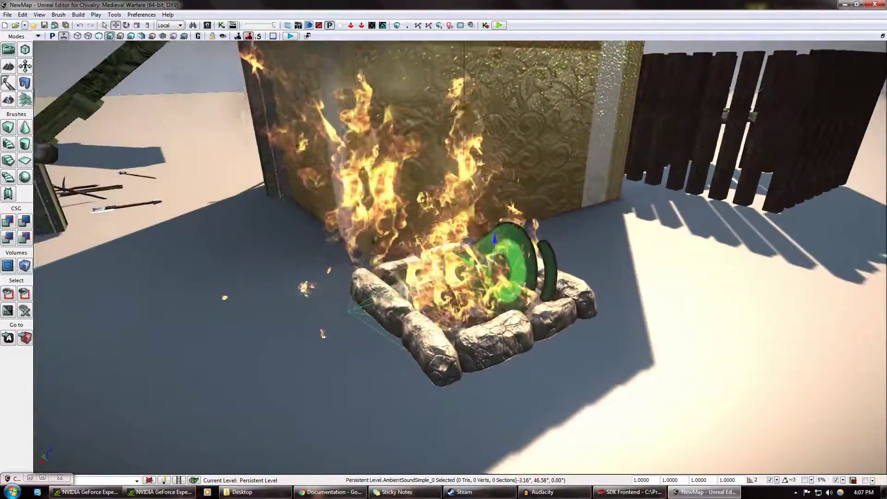
- Find the PointLight class with the search "point" and place one on the ground beside the fireplace
left_click(30, 478)
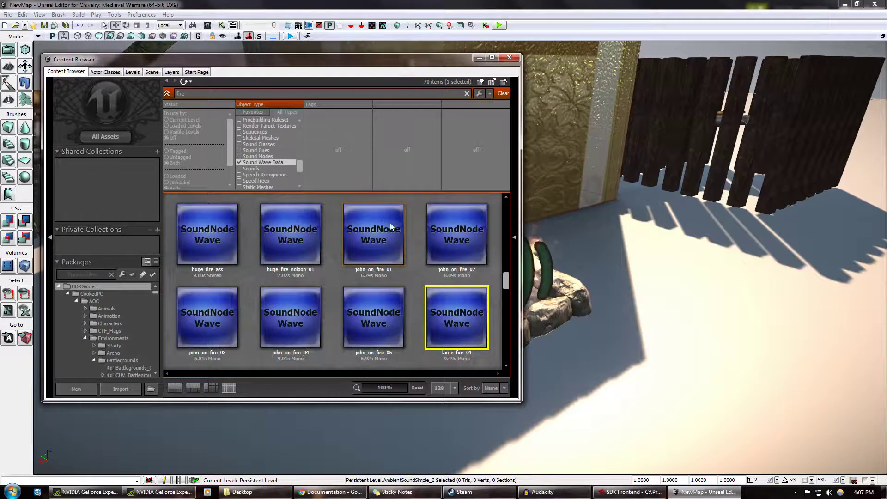
left_click(105, 71)
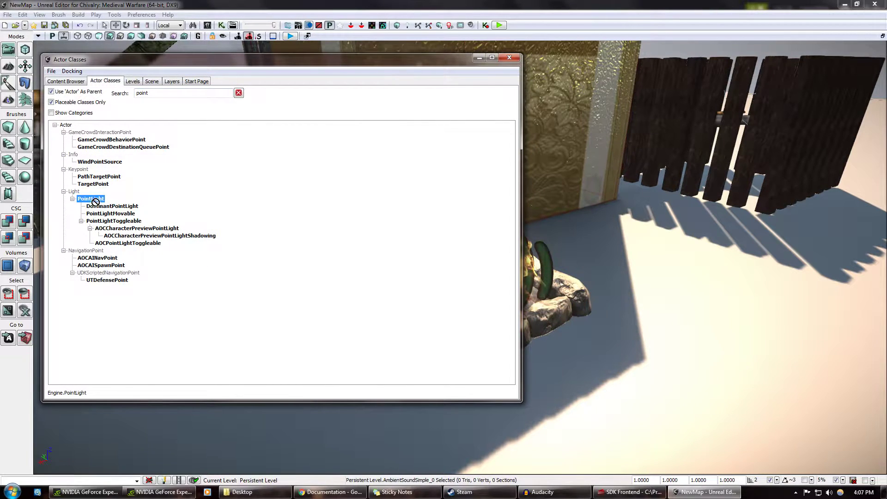
left_click_drag(578, 339, 577, 340)
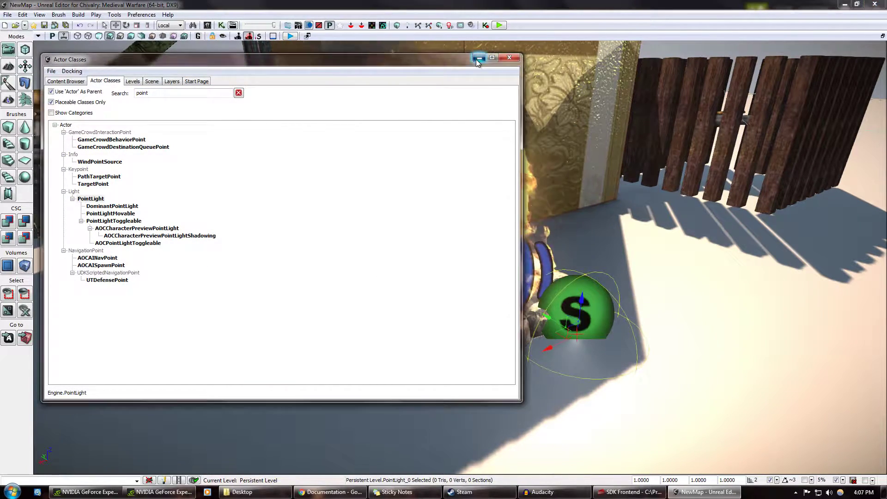
left_click(478, 61)
- Move the point light into the fireplace and raise it above the logs among the flames
scroll(596, 305, "up", 2)
key("space")
key("space")
key("space")
key("space")
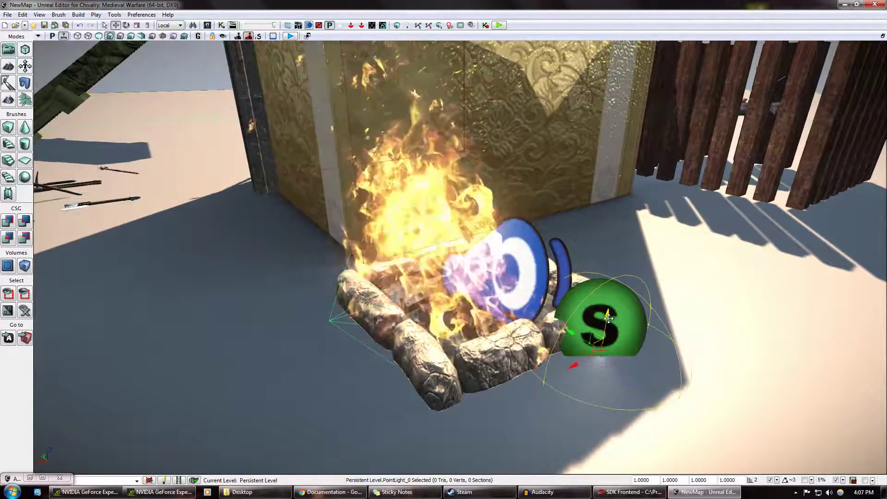
left_click_drag(609, 318, 447, 240)
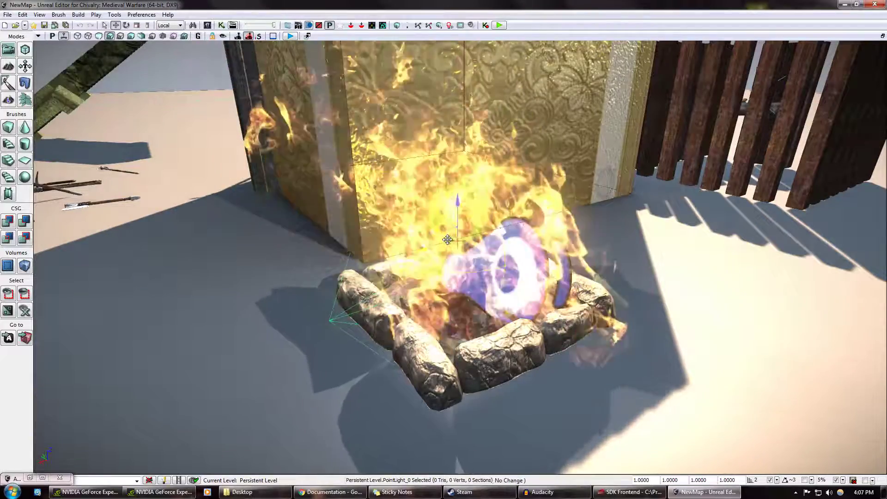
left_click_drag(458, 202, 458, 176)
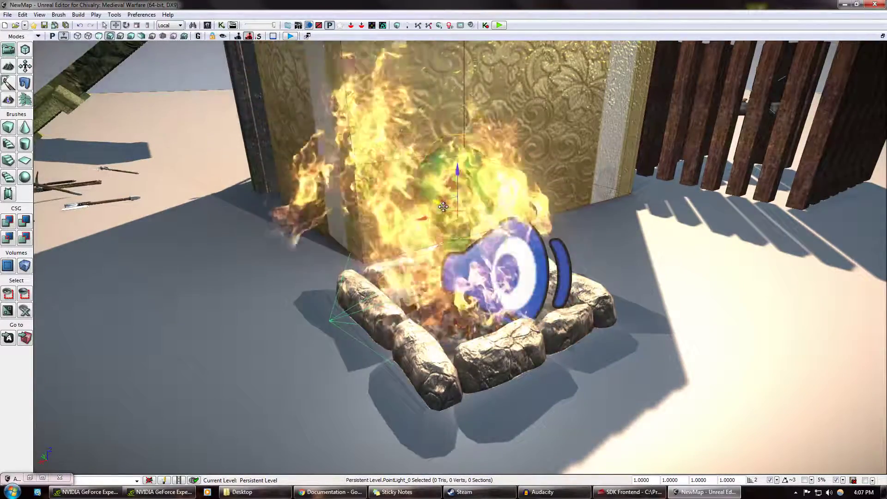
left_click_drag(444, 207, 470, 217)
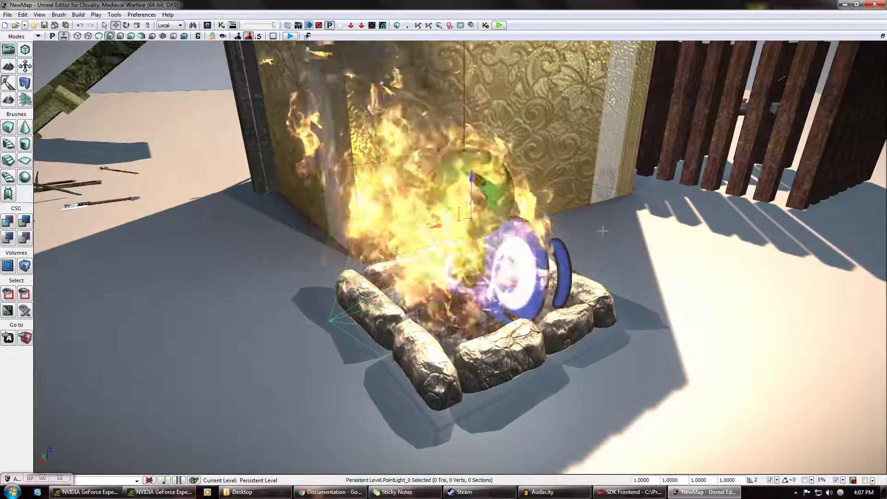
- Set the point light's Light Color to a warm orange with R 1.00, G 0.60 and B 0.14
key("F4")
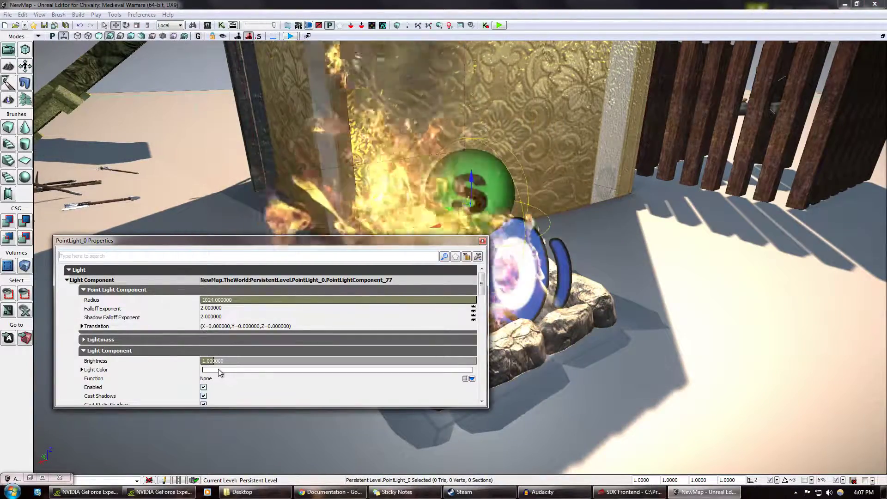
double_click(220, 369)
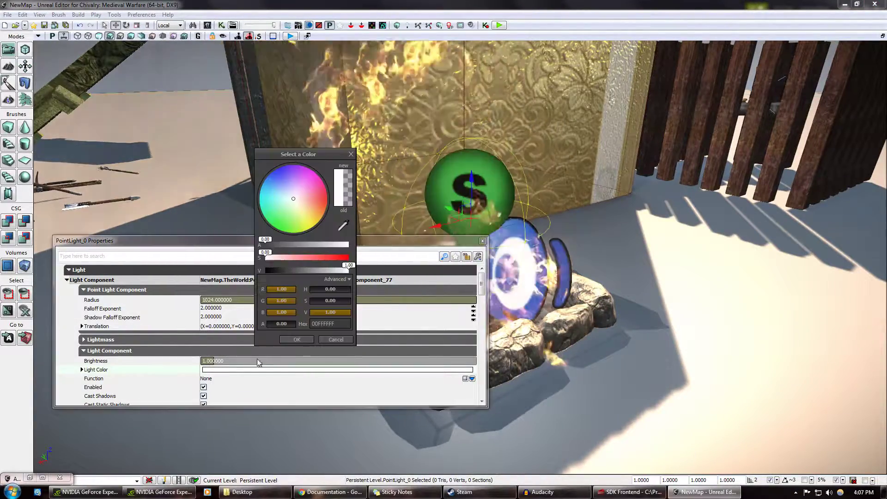
left_click(319, 213)
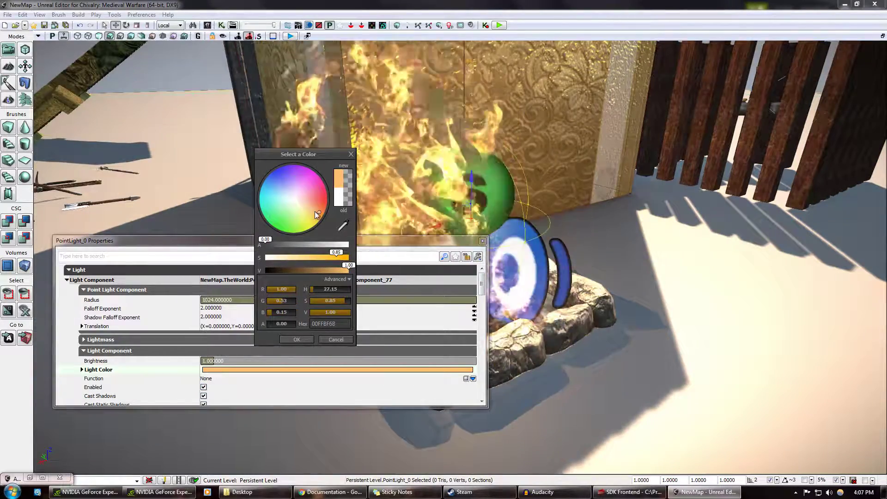
mouse_move(314, 212)
left_mouse_down()
mouse_move(276, 180)
mouse_move(265, 204)
mouse_move(307, 222)
mouse_move(318, 215)
left_mouse_up()
left_click(266, 182)
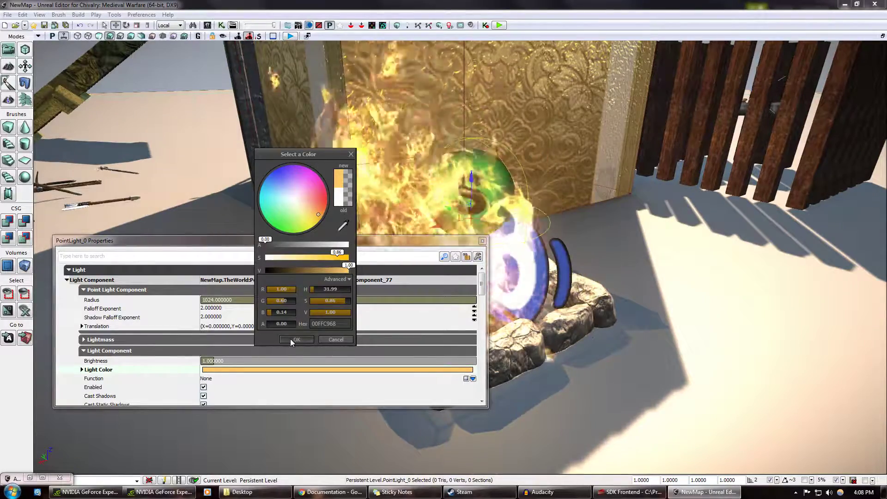
left_click(293, 341)
- Reduce the point light's radius to about 518 and set its brightness to about 2.78
left_click_drag(288, 300, 242, 321)
left_click_drag(340, 317, 351, 316)
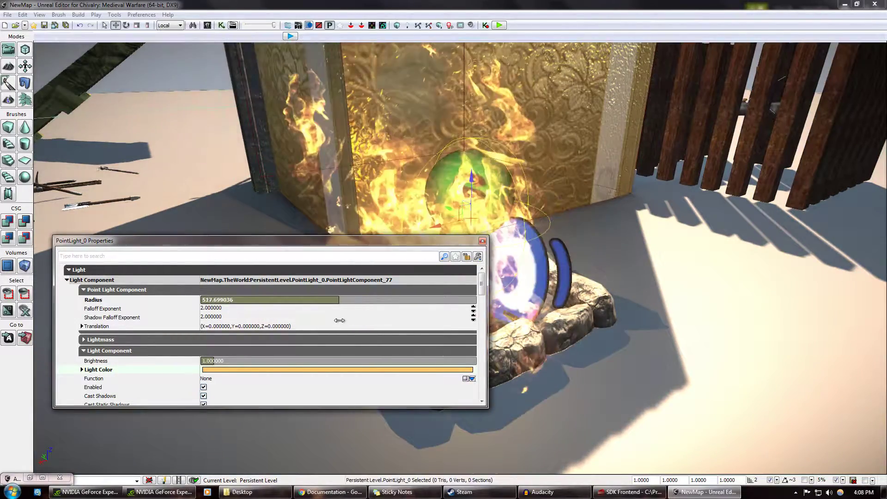
left_click_drag(222, 361, 425, 369)
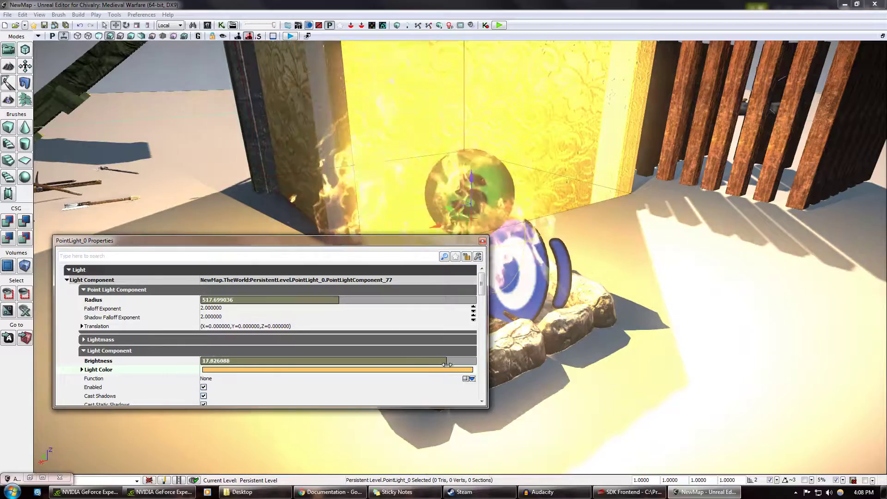
left_click_drag(270, 363, 236, 366)
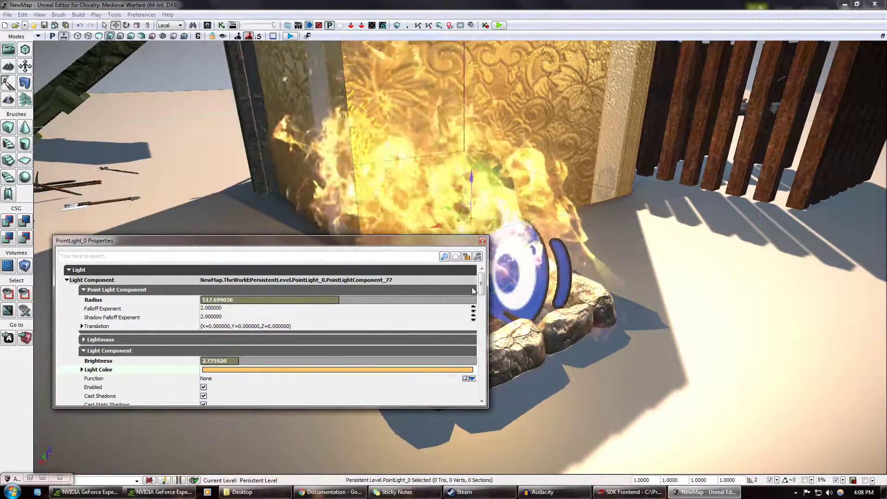
- Try Render Light Shafts on the point light, switch it off again and close the light's properties
left_click_drag(483, 293, 496, 370)
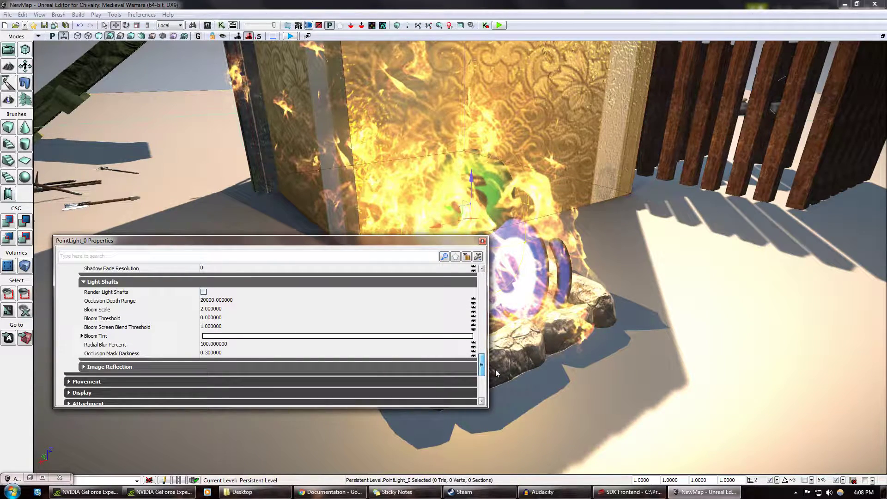
left_click(204, 292)
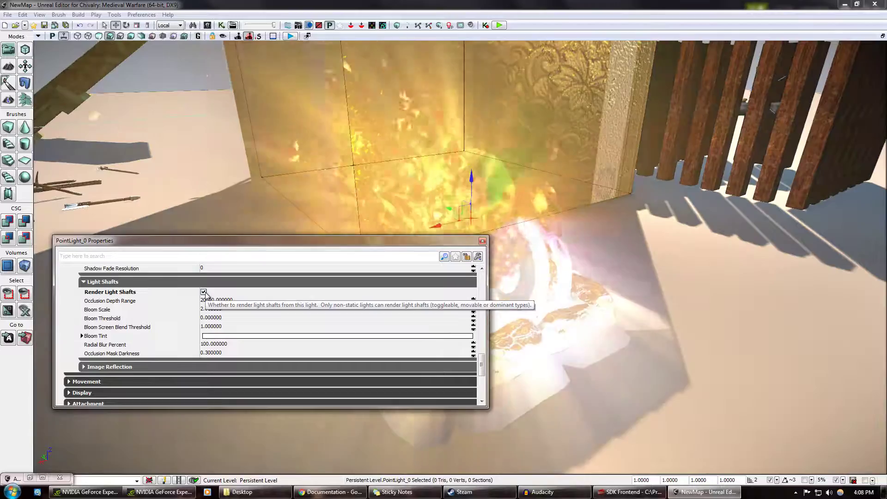
left_click(204, 292)
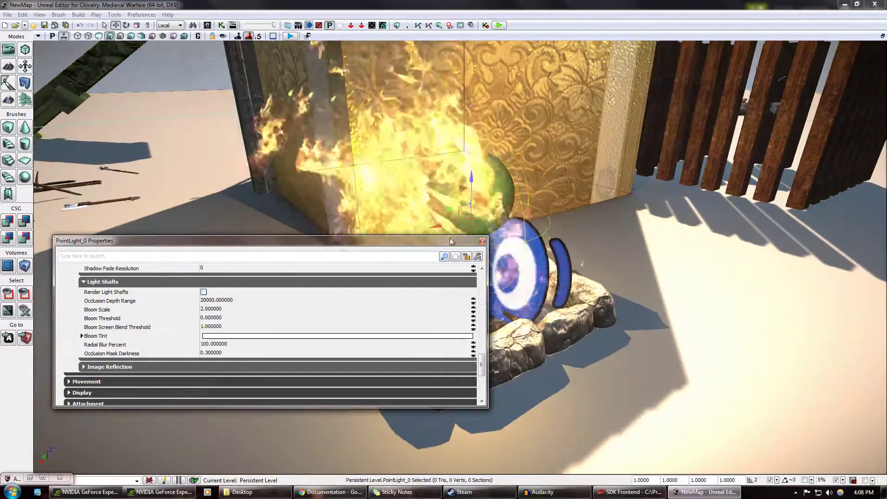
left_click(483, 241)
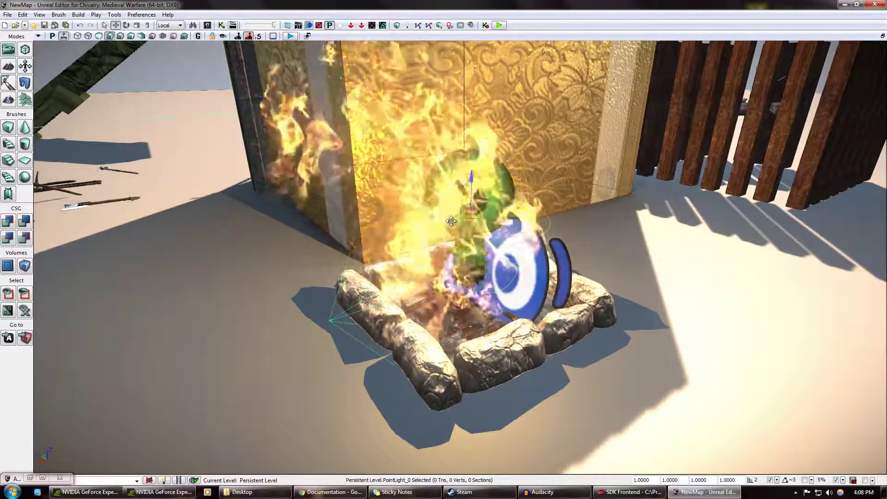
- Shift the point light slightly within the flames and build the map's lighting at Preview quality
left_click_drag(451, 222, 467, 219)
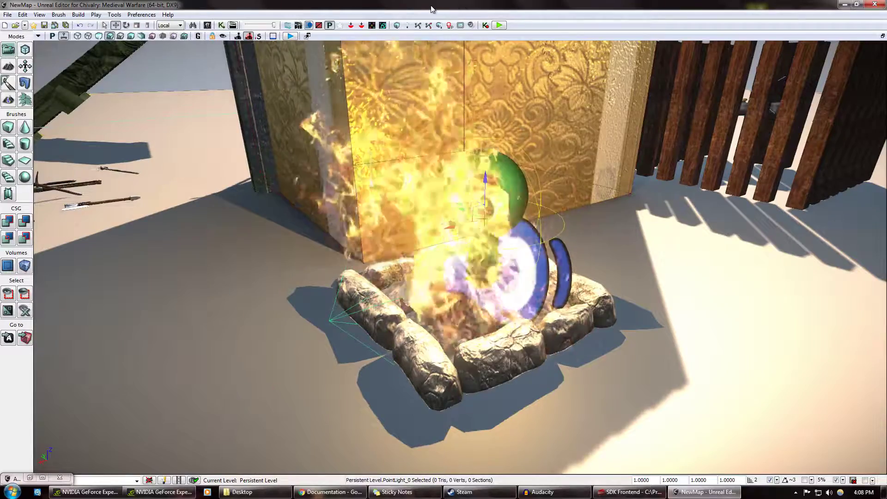
left_click(408, 27)
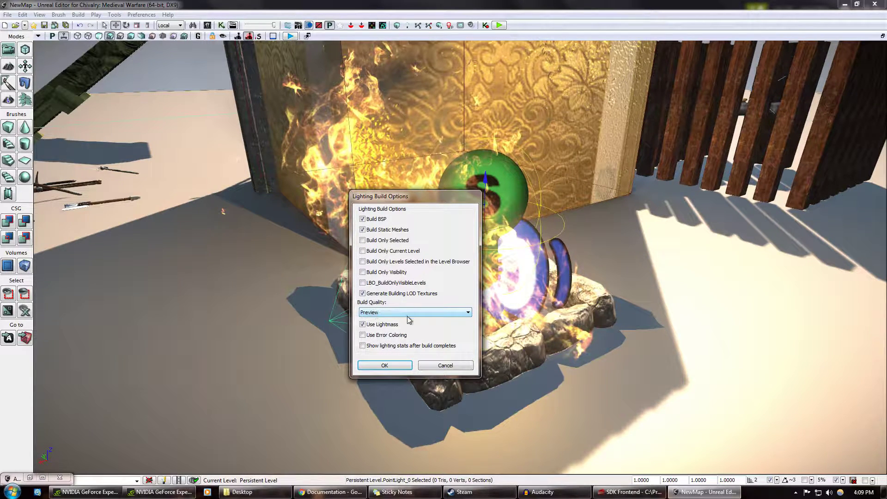
left_click(385, 365)
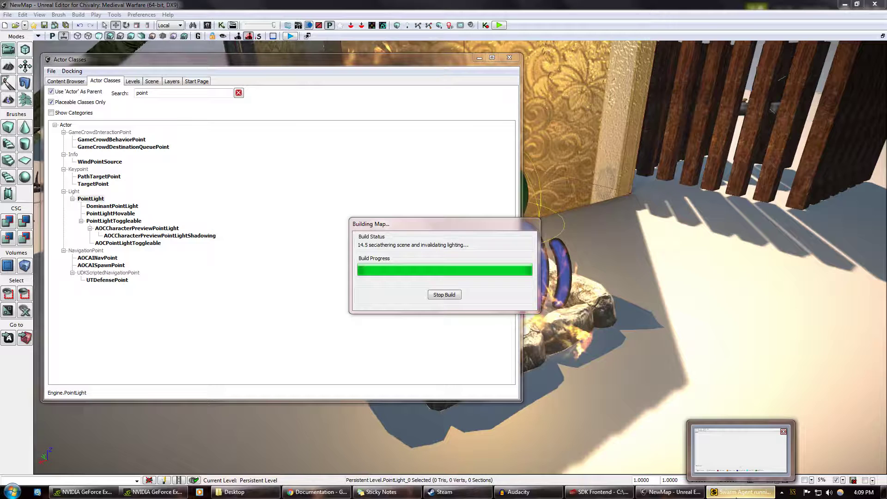
- Check the lighting build's progress in Swarm Agent and dismiss the Lighting Results, Map Check and Actor Classes windows
left_click(740, 493)
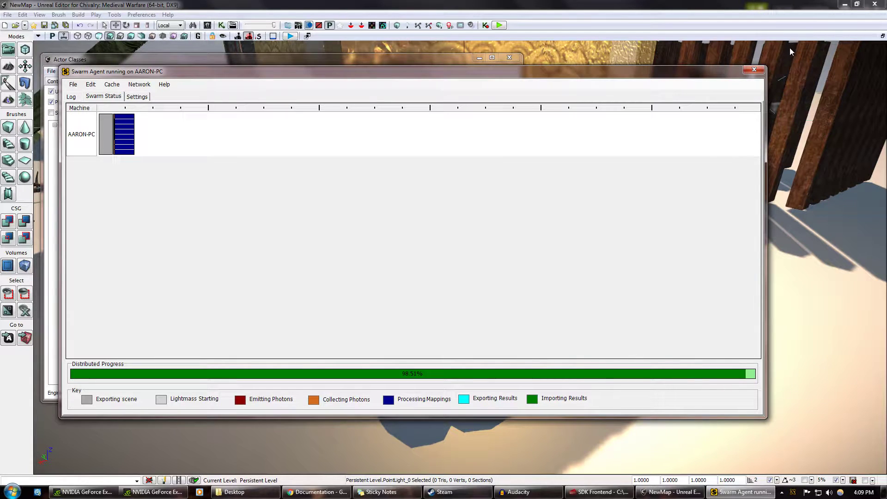
left_click(755, 70)
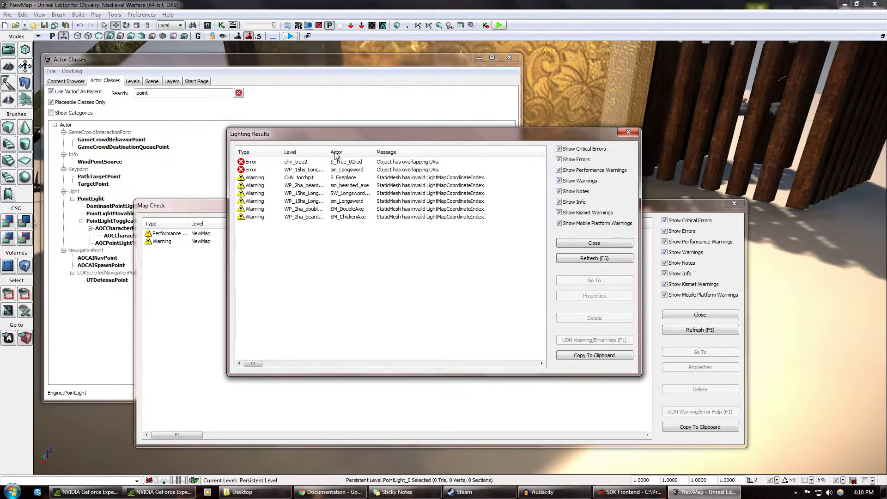
left_click(628, 133)
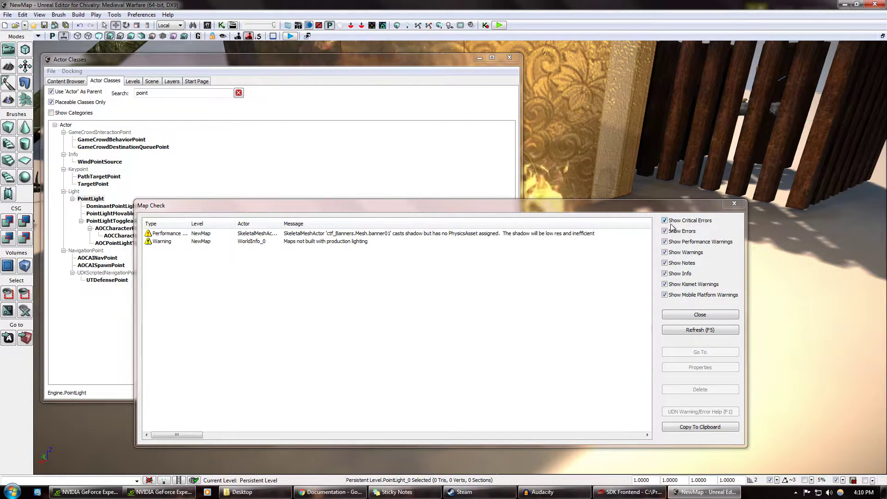
left_click(735, 203)
left_click(510, 57)
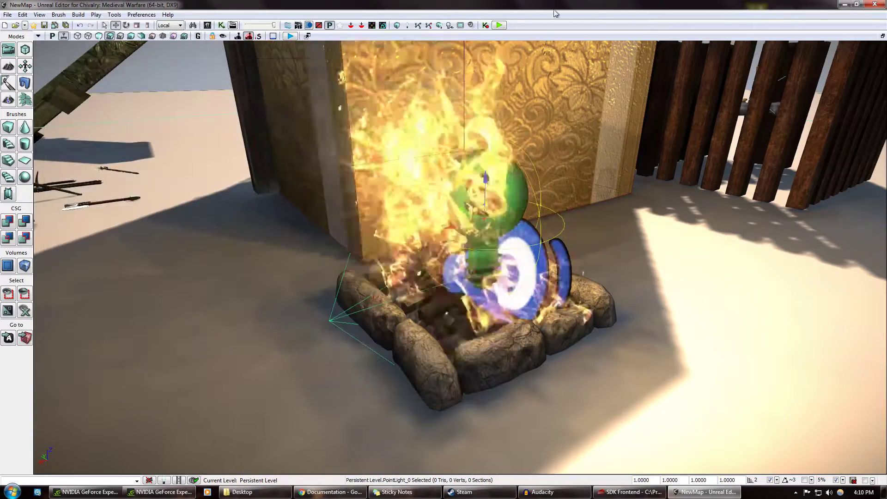
- Examine the built lighting and shadows around the fireplace from several angles
mouse_move(526, 291)
right_mouse_down()
mouse_move(633, 314)
mouse_move(670, 307)
mouse_move(381, 283)
mouse_move(522, 296)
mouse_move(513, 300)
right_mouse_up()
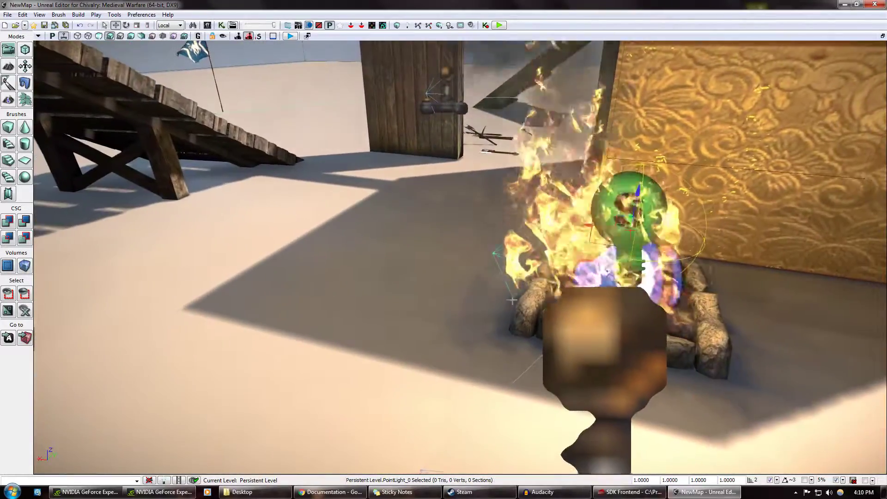
left_click_drag(512, 301, 582, 351)
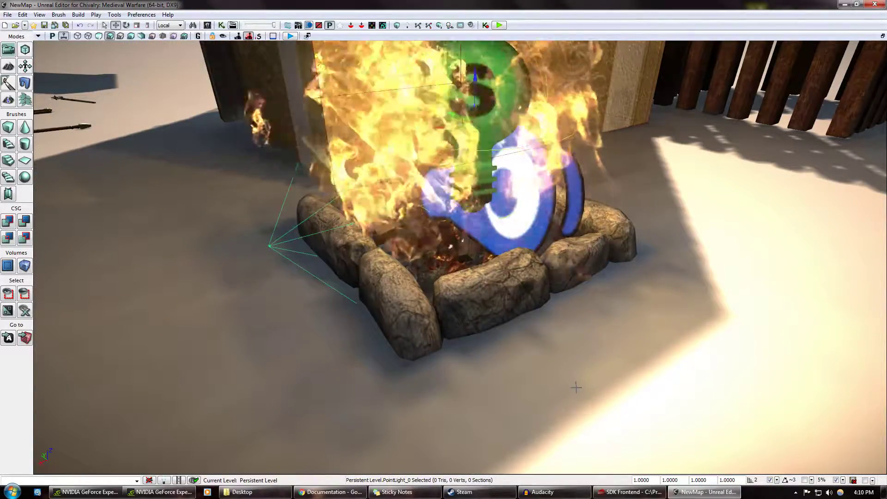
left_click_drag(576, 387, 585, 439)
right_click_drag(585, 439, 567, 416)
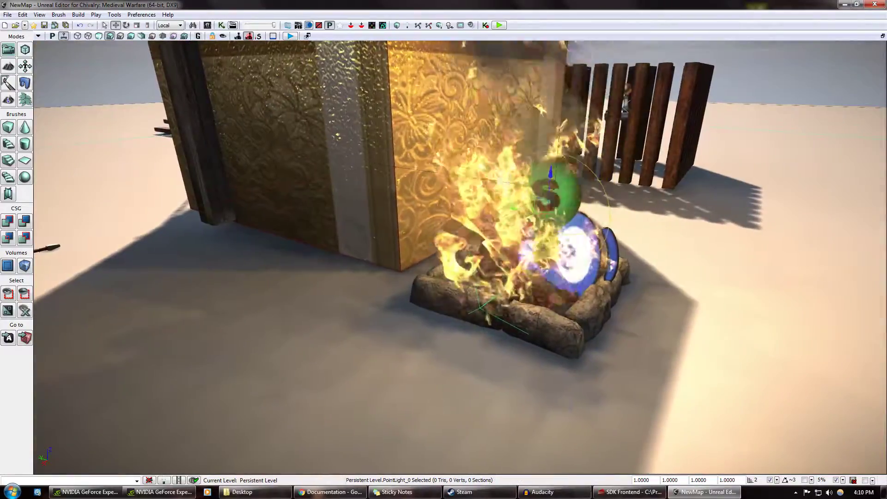
right_click_drag(439, 194, 476, 185)
left_click_drag(477, 184, 379, 337)
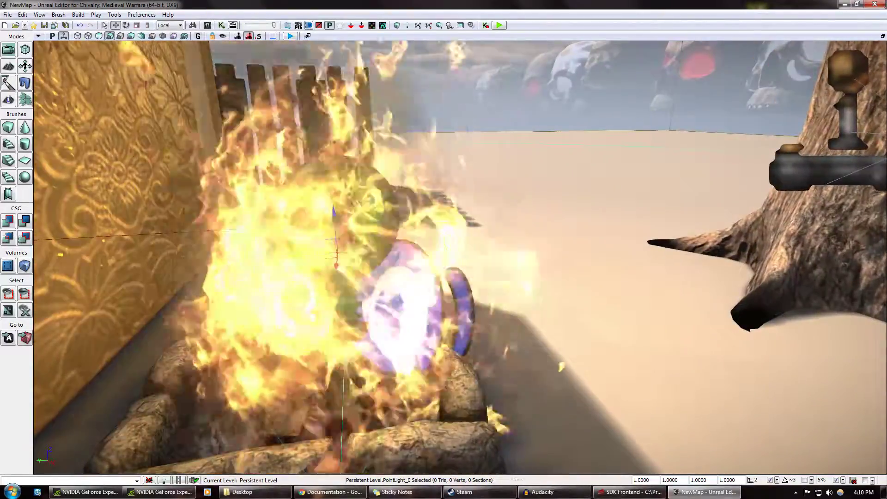
right_click_drag(378, 337, 572, 41)
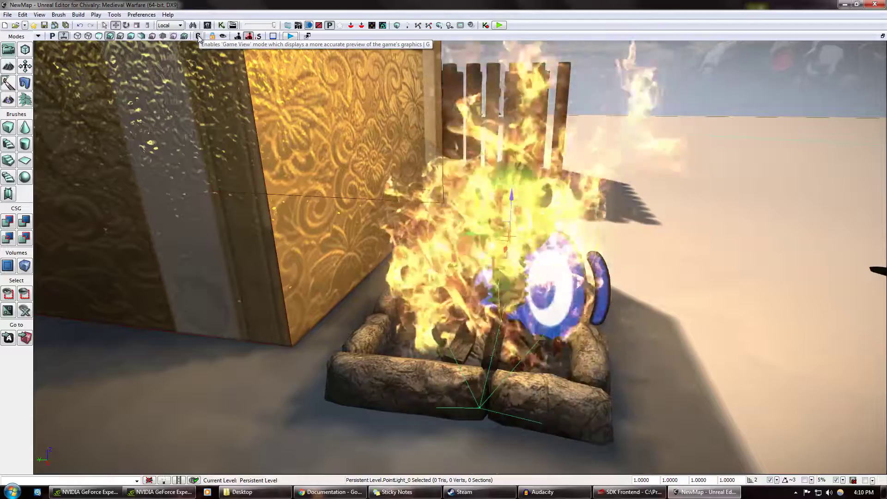
- Turn on Game View and inspect the fireplace without editor icons
left_click(198, 36)
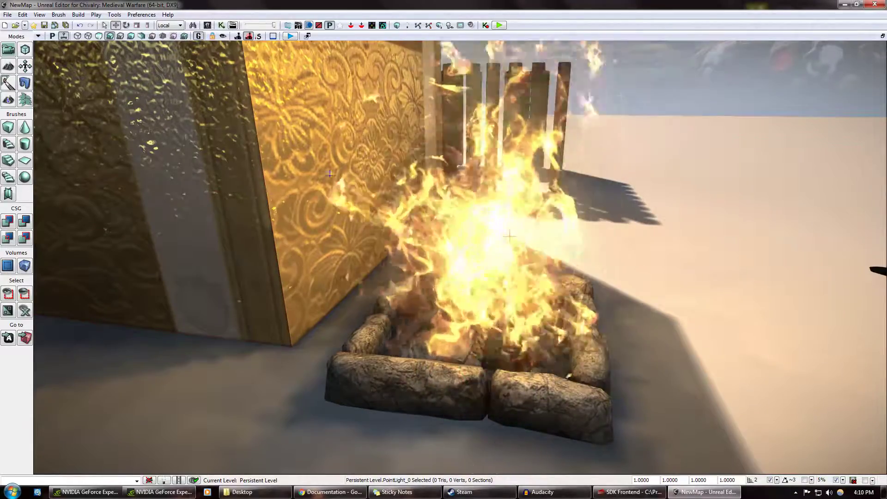
right_click_drag(351, 162, 282, 167)
left_click_drag(577, 215, 611, 271)
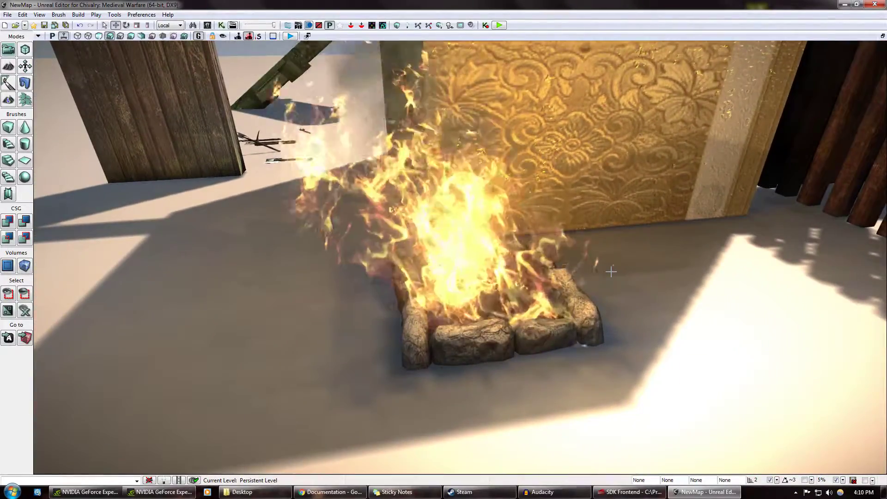
right_click_drag(509, 258, 412, 259)
right_click_drag(555, 277, 636, 288)
- Play-test the map as an Agatha Man-At-Arms near the wooden fence, then end the preview
left_click(500, 24)
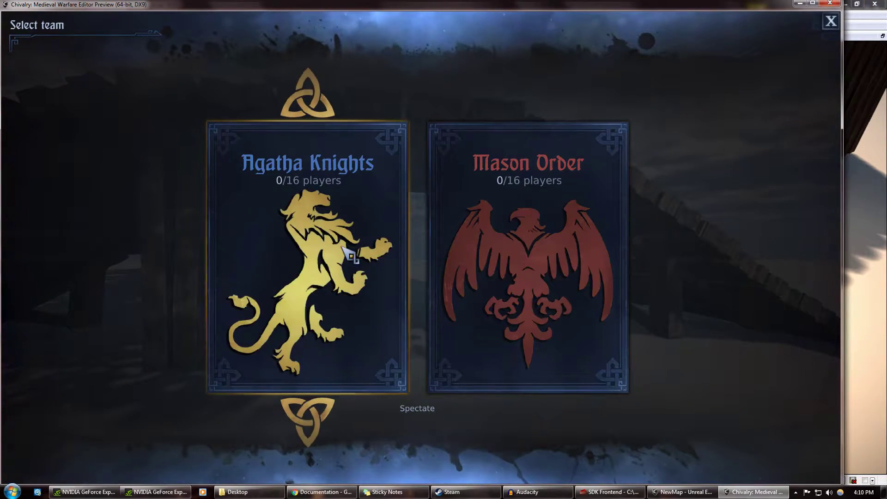
left_click(341, 247)
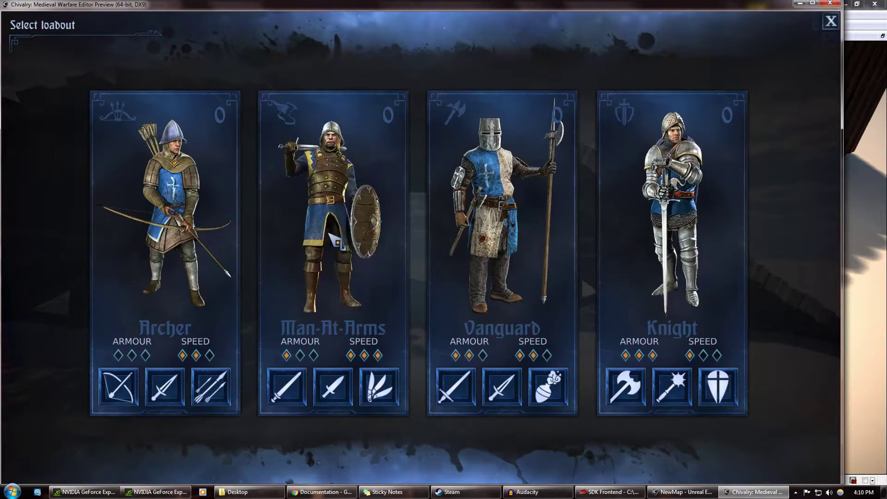
left_click(330, 234)
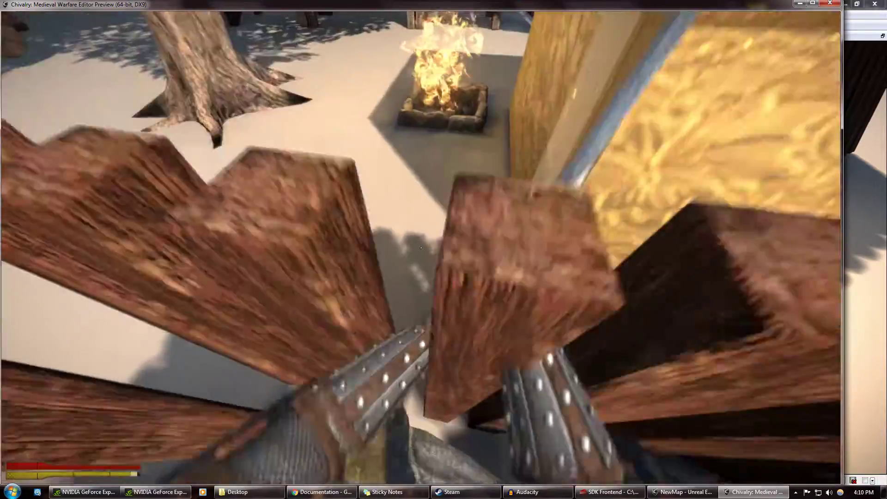
key("space")
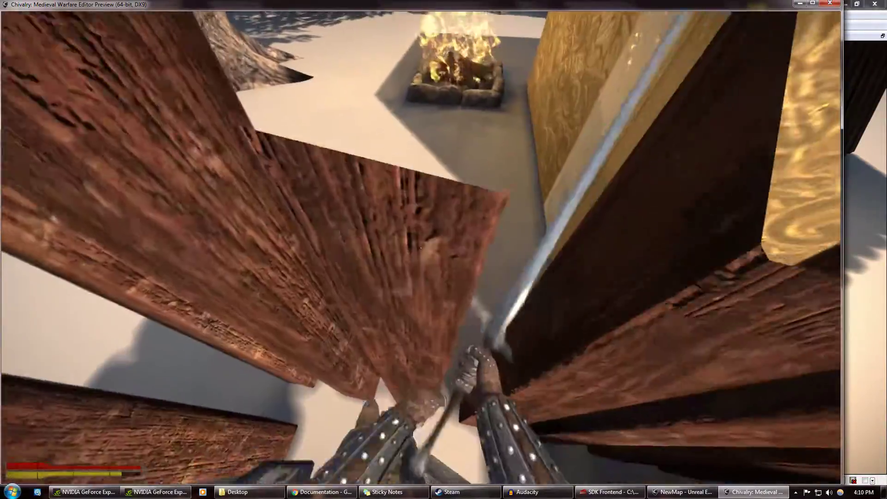
key("Escape")
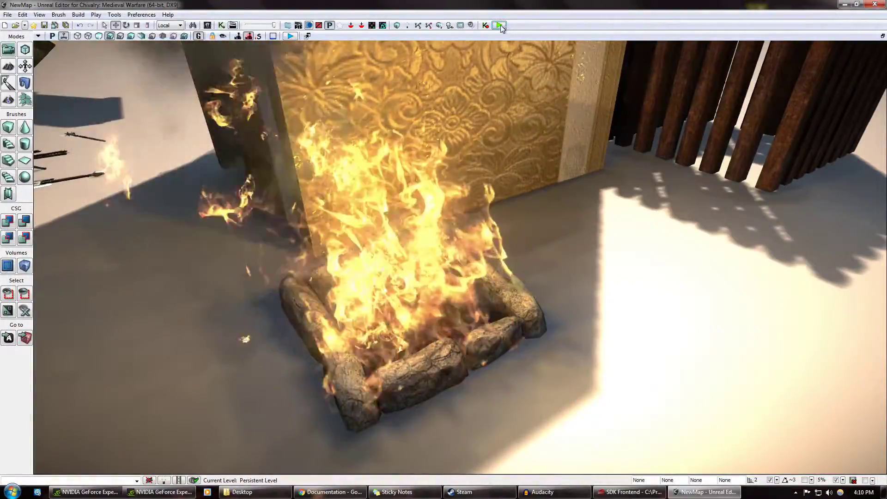
- Play-test the map as a Mason Vanguard, jump into the fireplace and switch to the third-person view
left_click(499, 25)
left_click(550, 241)
left_click(551, 241)
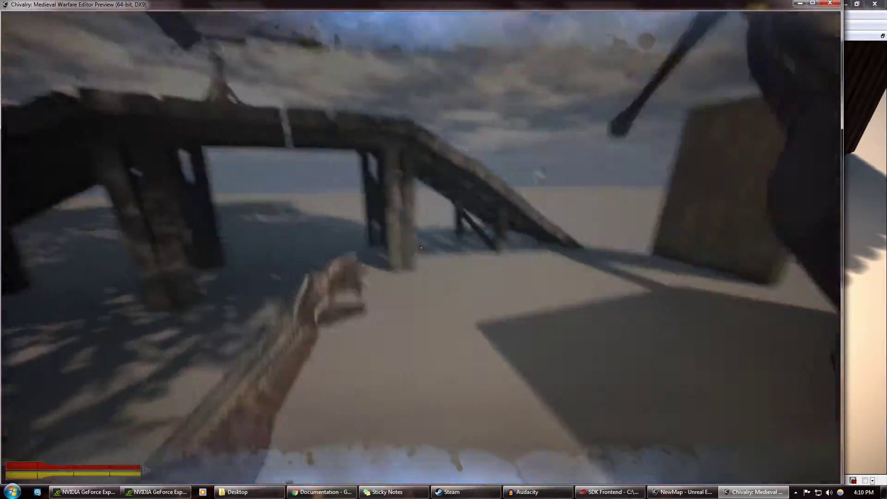
key("space")
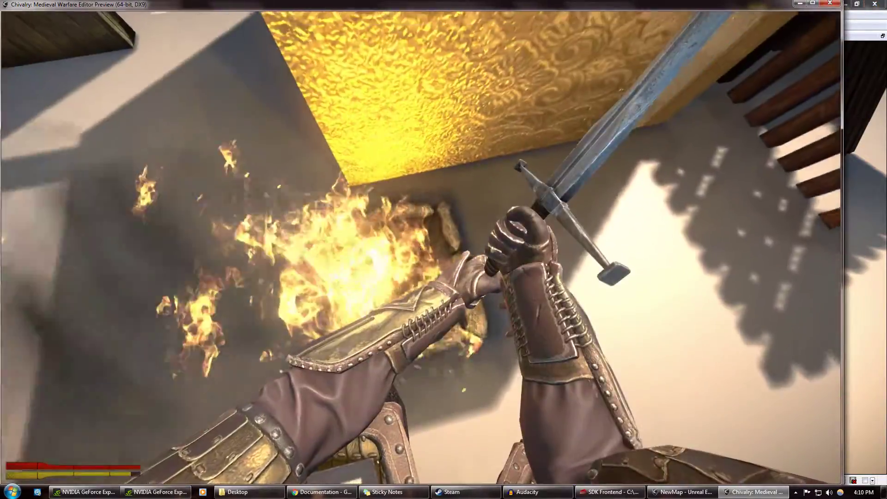
key("p")
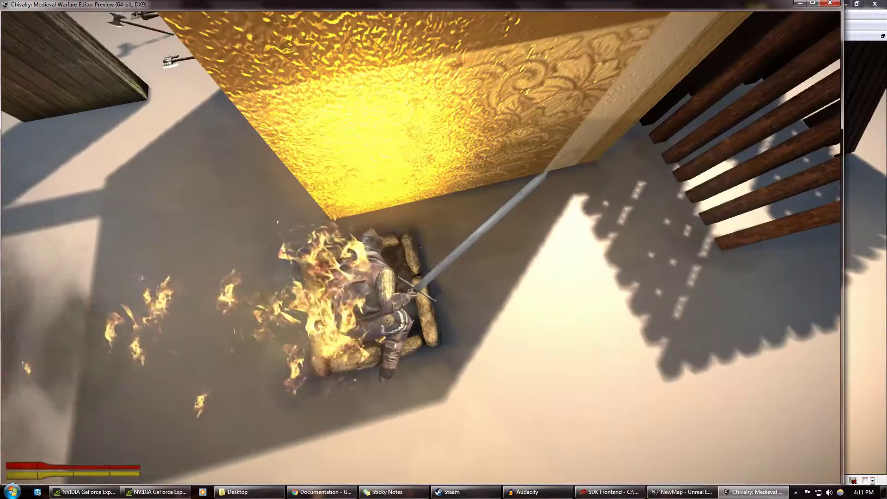